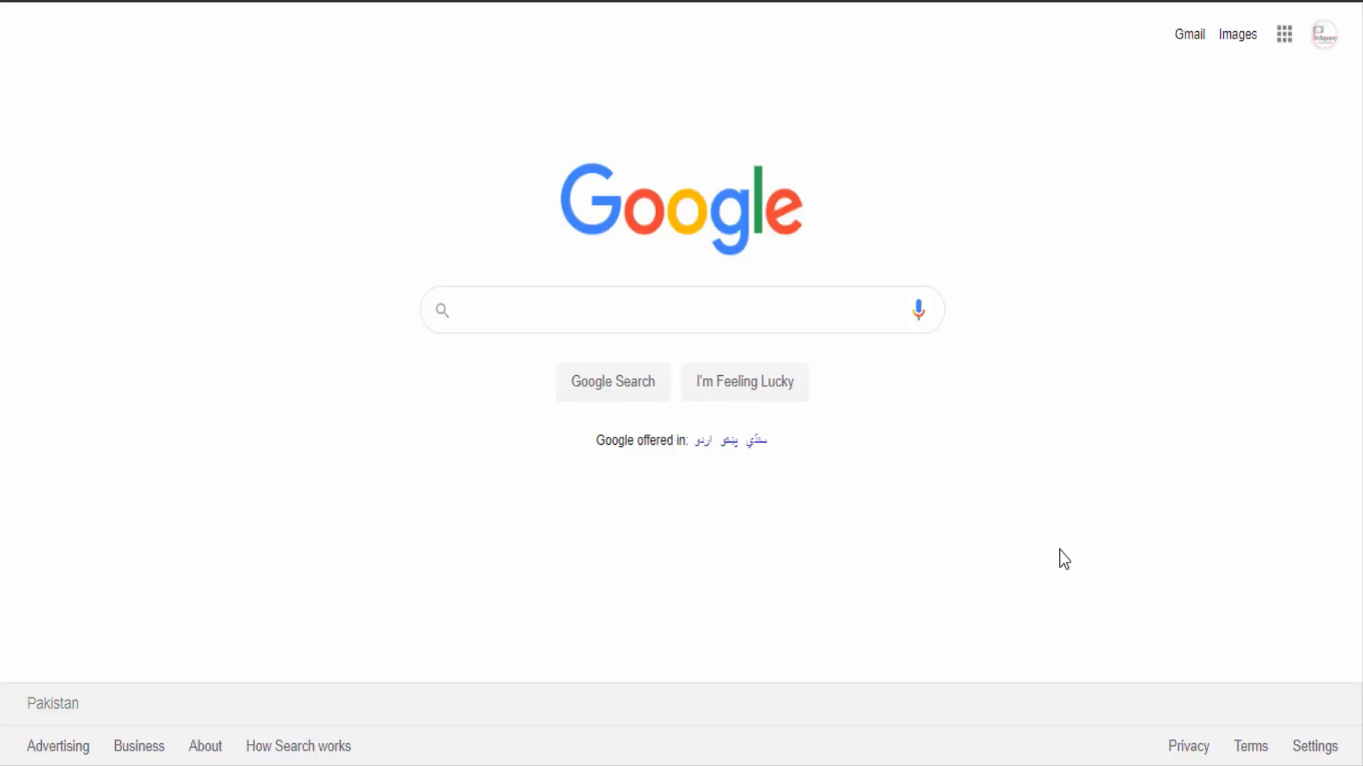
Step: Search Google for canva and open the Canva website from the results
left_click(600, 311)
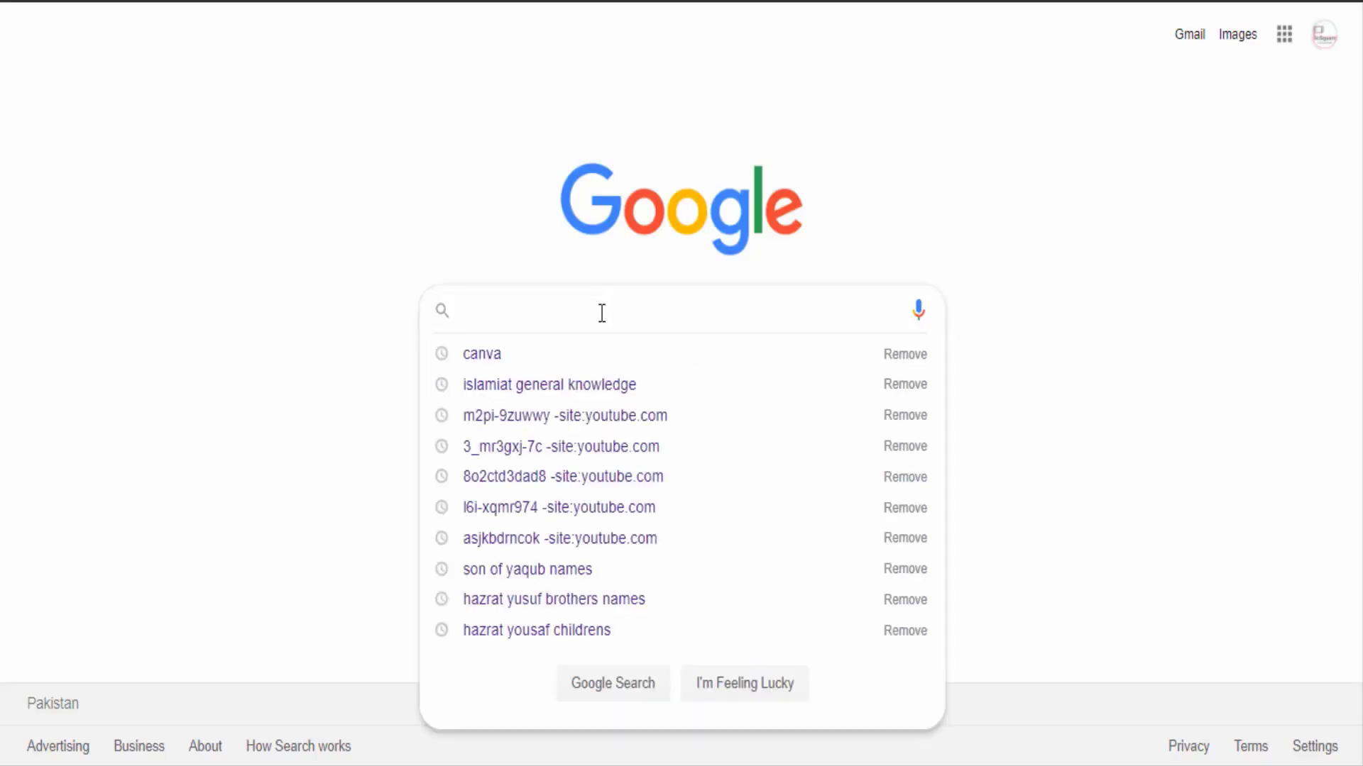
left_click(521, 353)
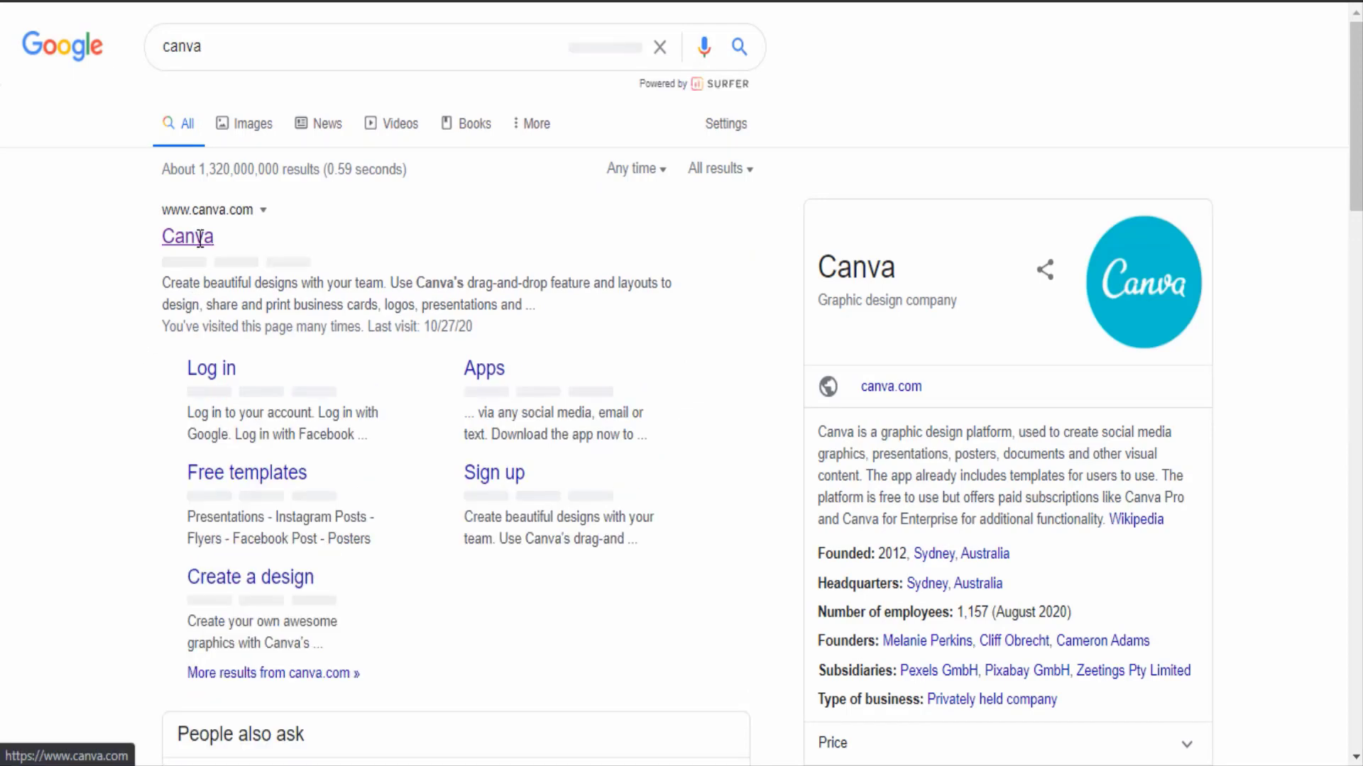
left_click(203, 254)
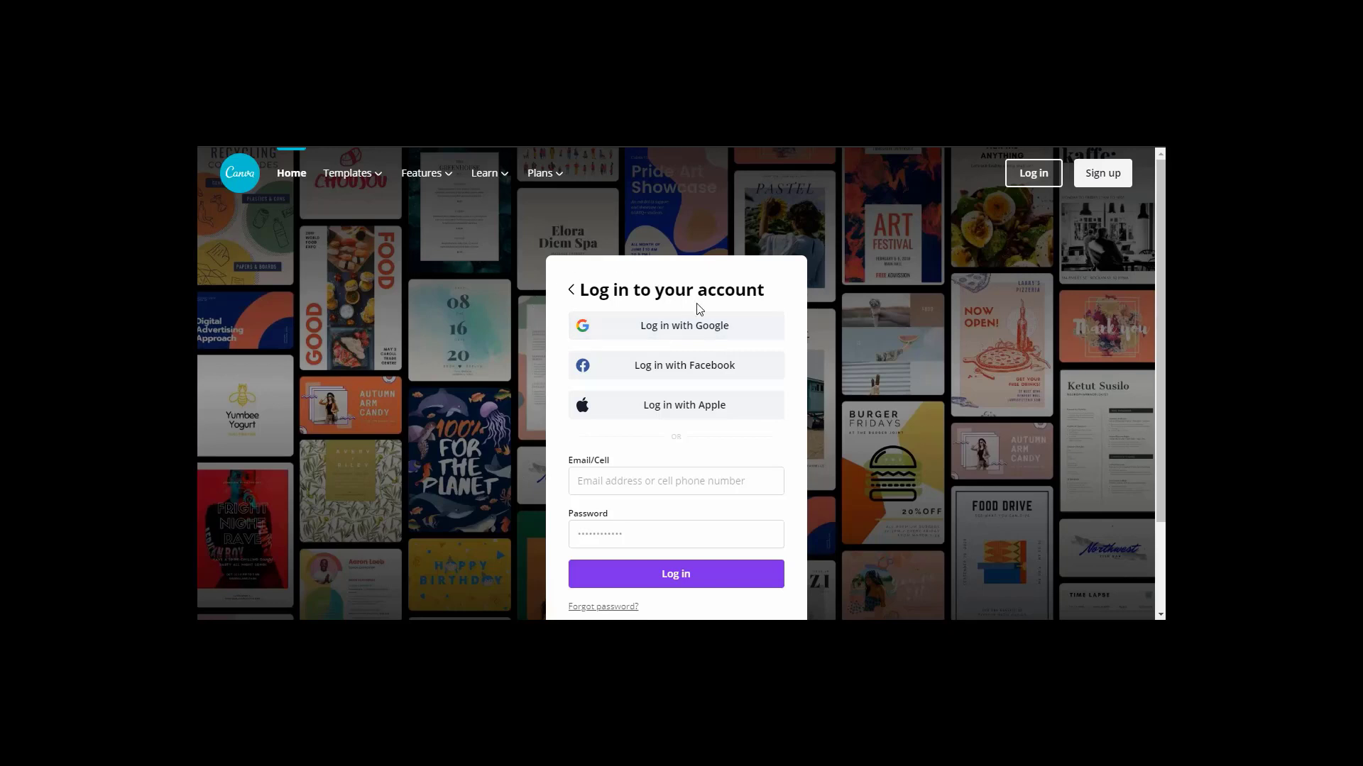
scroll(758, 462, "down", 2)
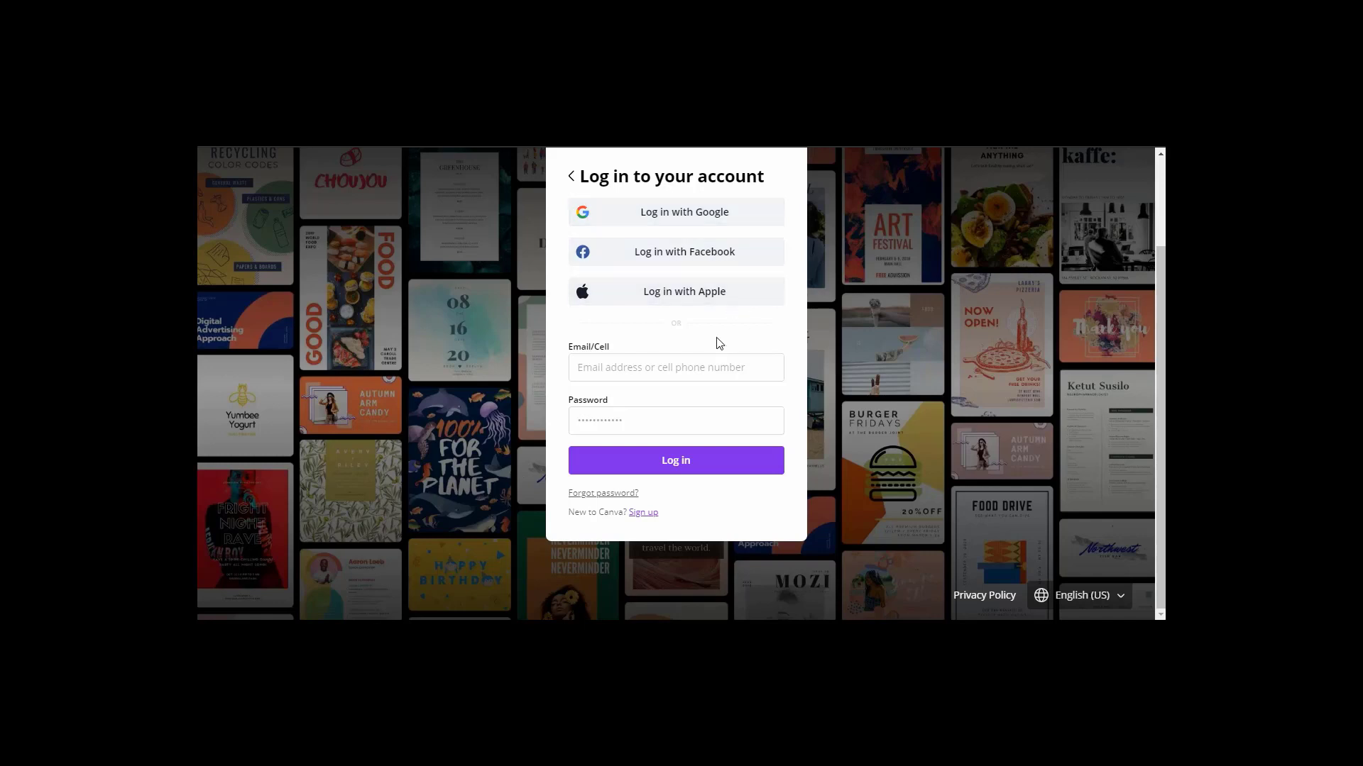
left_click(647, 370)
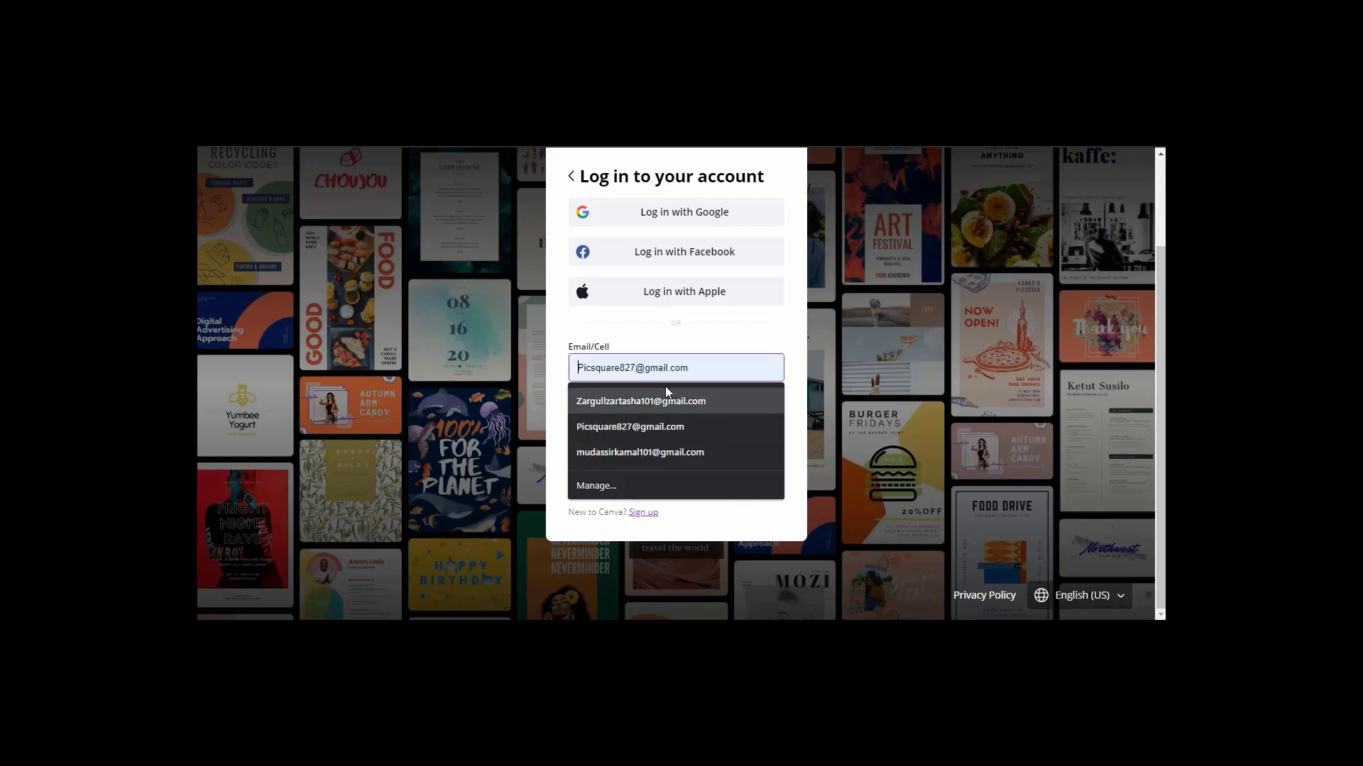
left_click(707, 337)
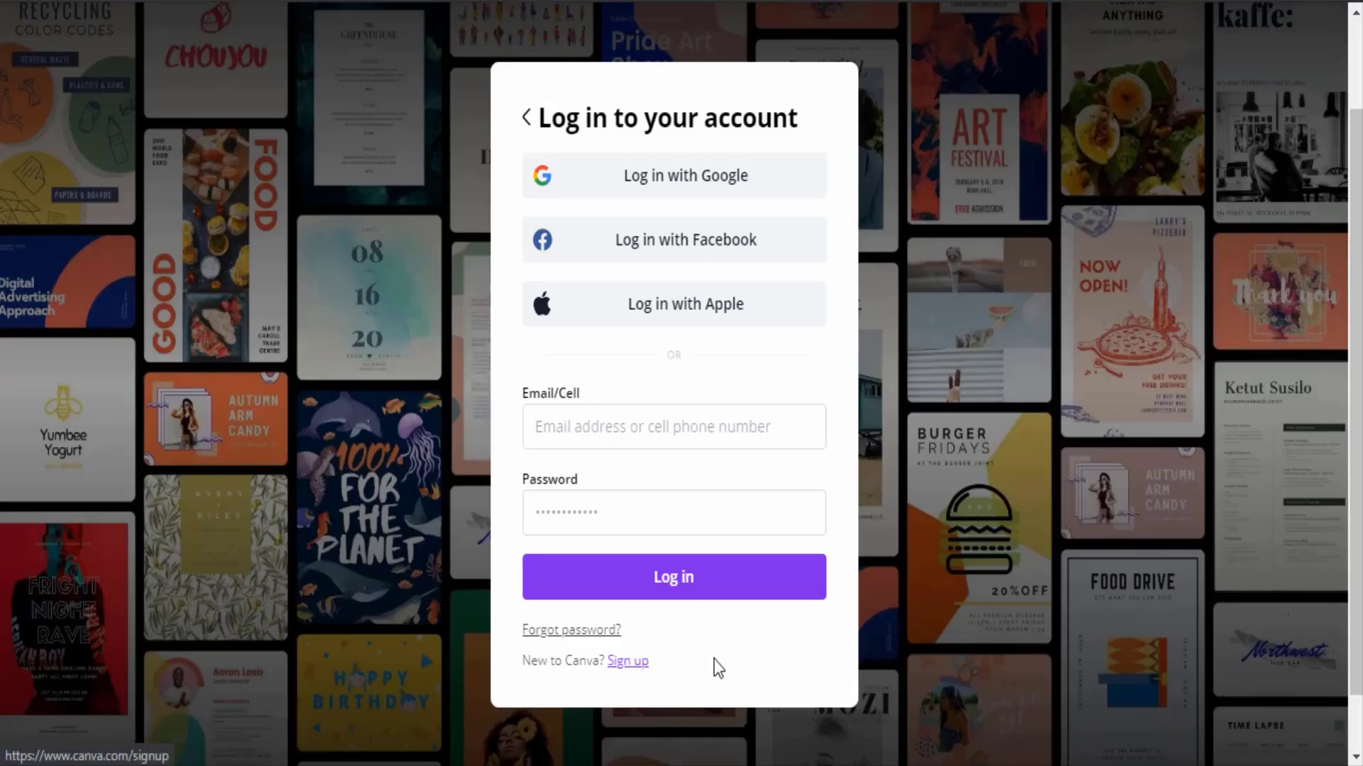
scroll(714, 660, "up", 2)
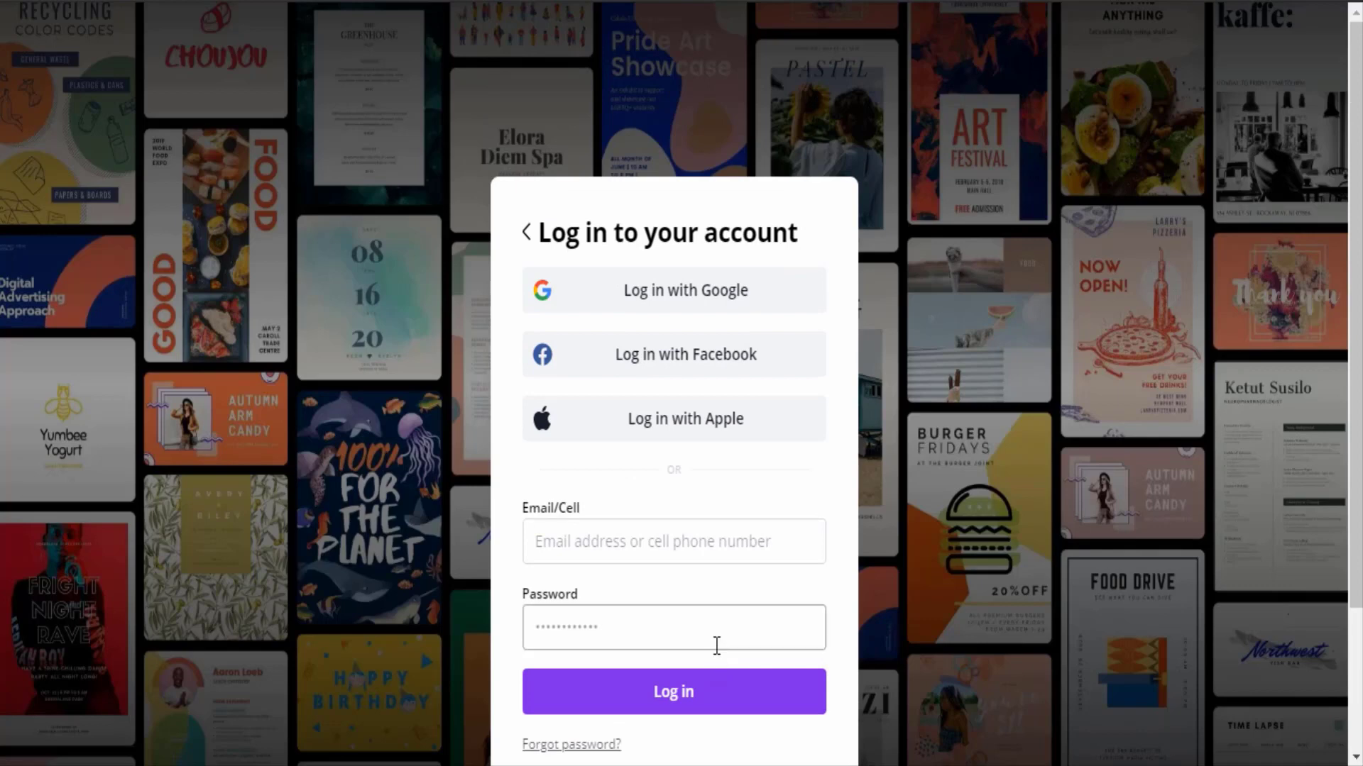
Step: Log in to Canva with Google using the second listed account
left_click(699, 295)
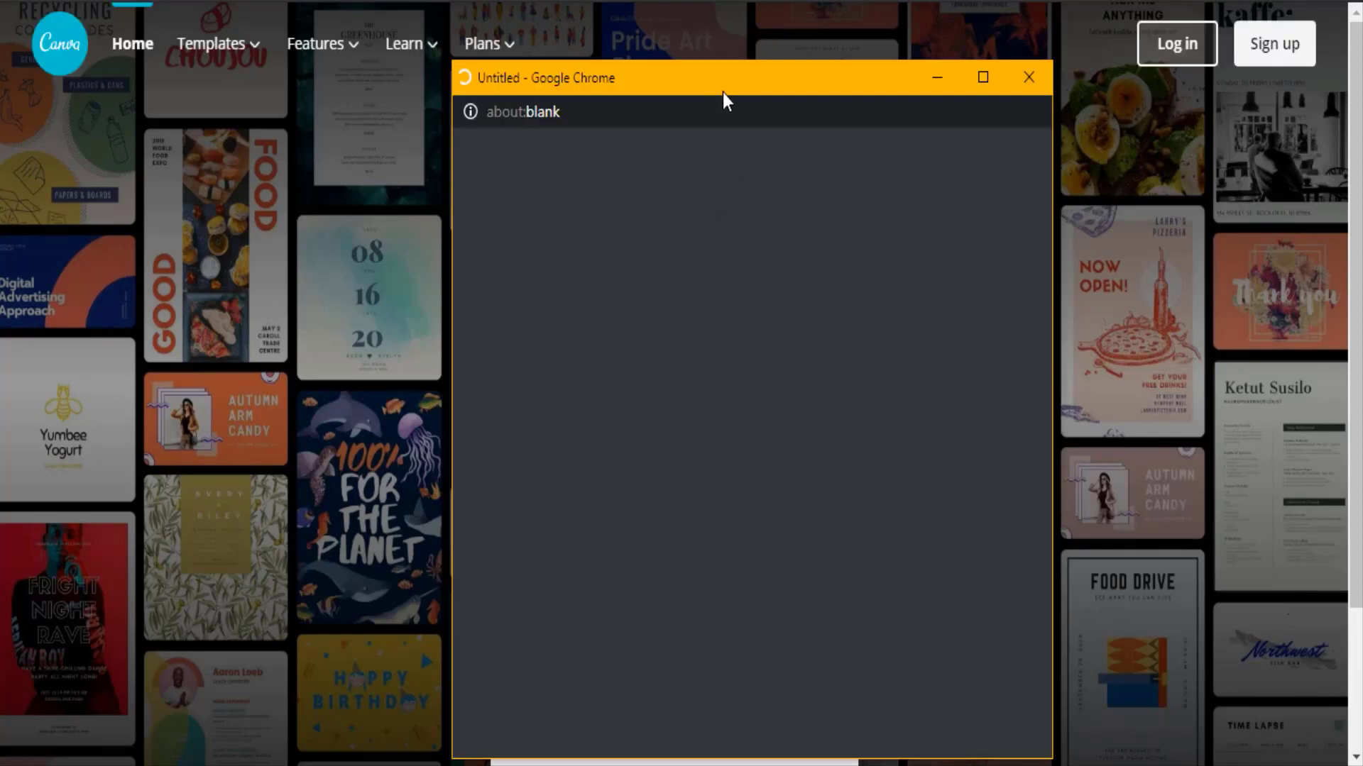
left_click_drag(722, 92, 700, 76)
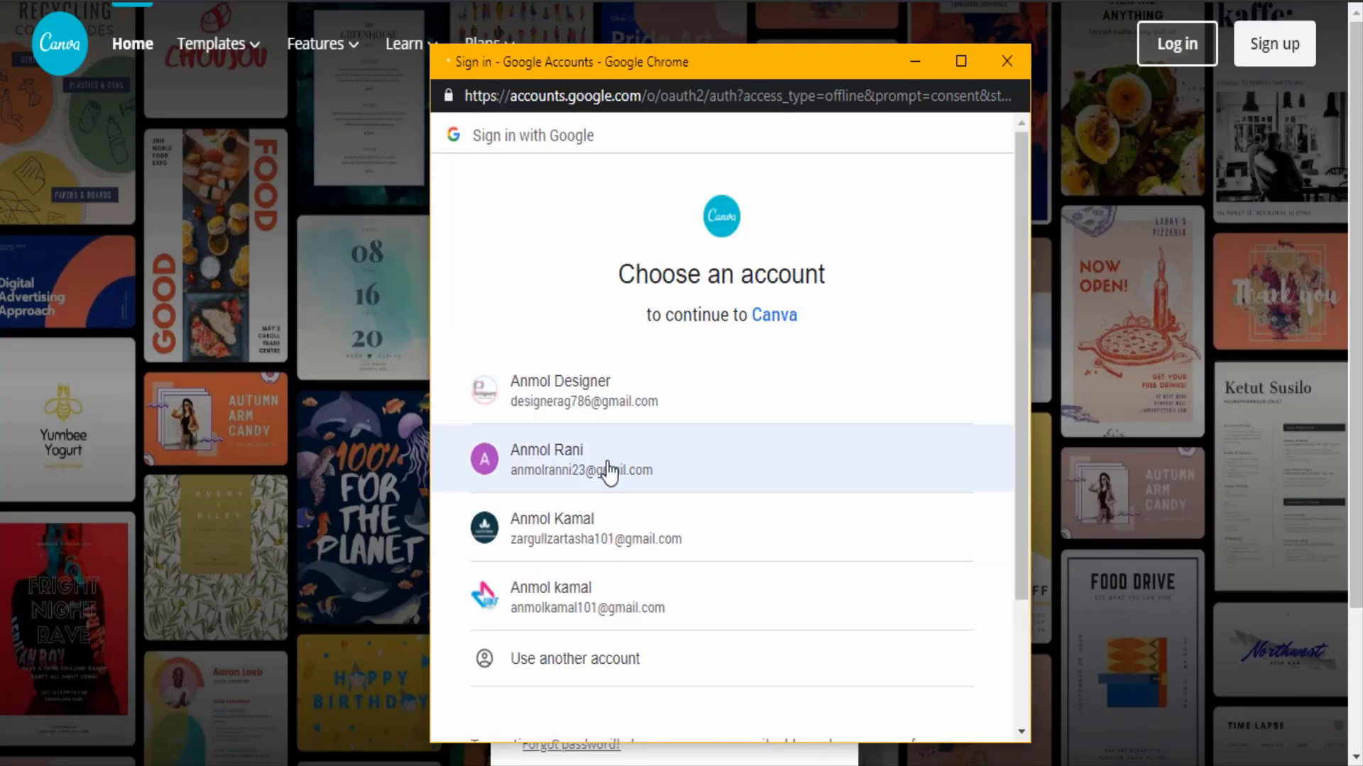
left_click(609, 468)
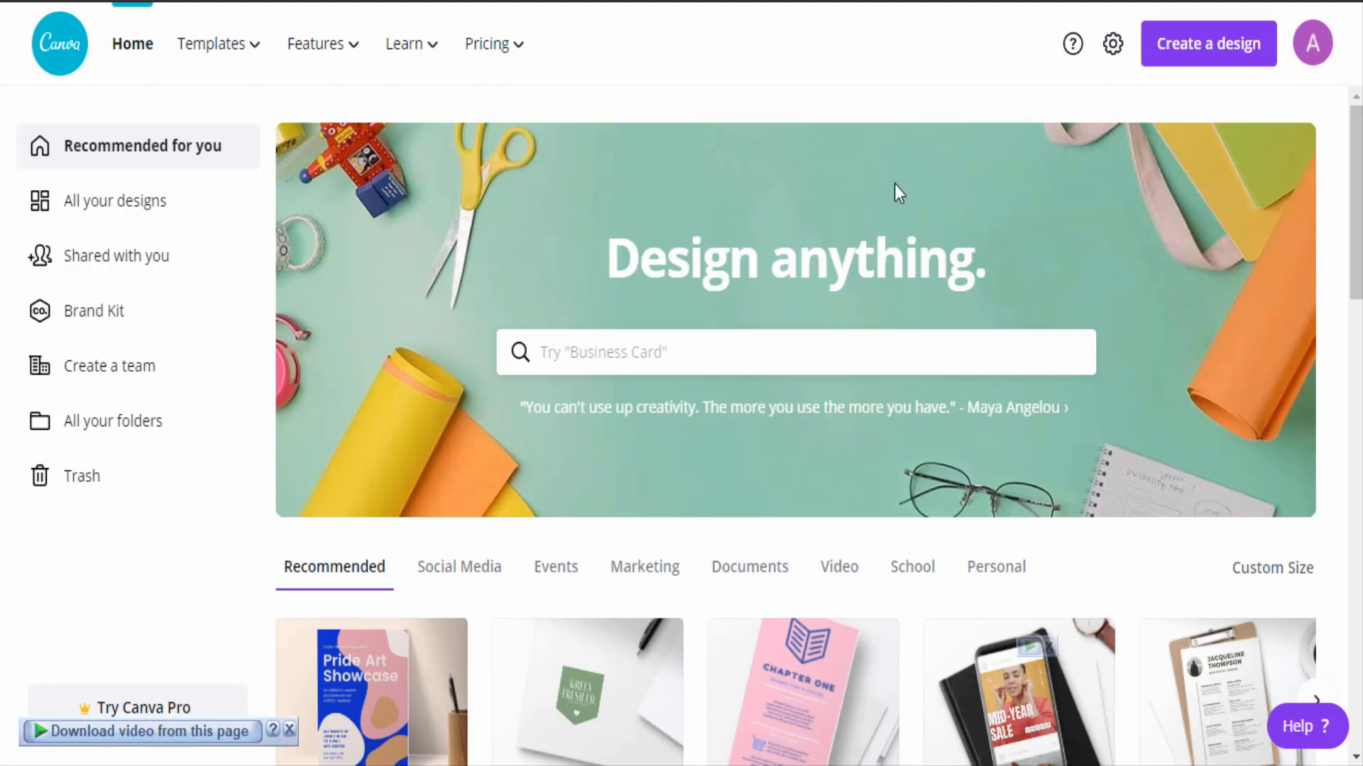
Step: Open the pink 50% OFF sale template with the cyclist from the Instagram Posts section
scroll(815, 332, "down", 1)
scroll(815, 332, "down", 4)
scroll(812, 308, "up", 5)
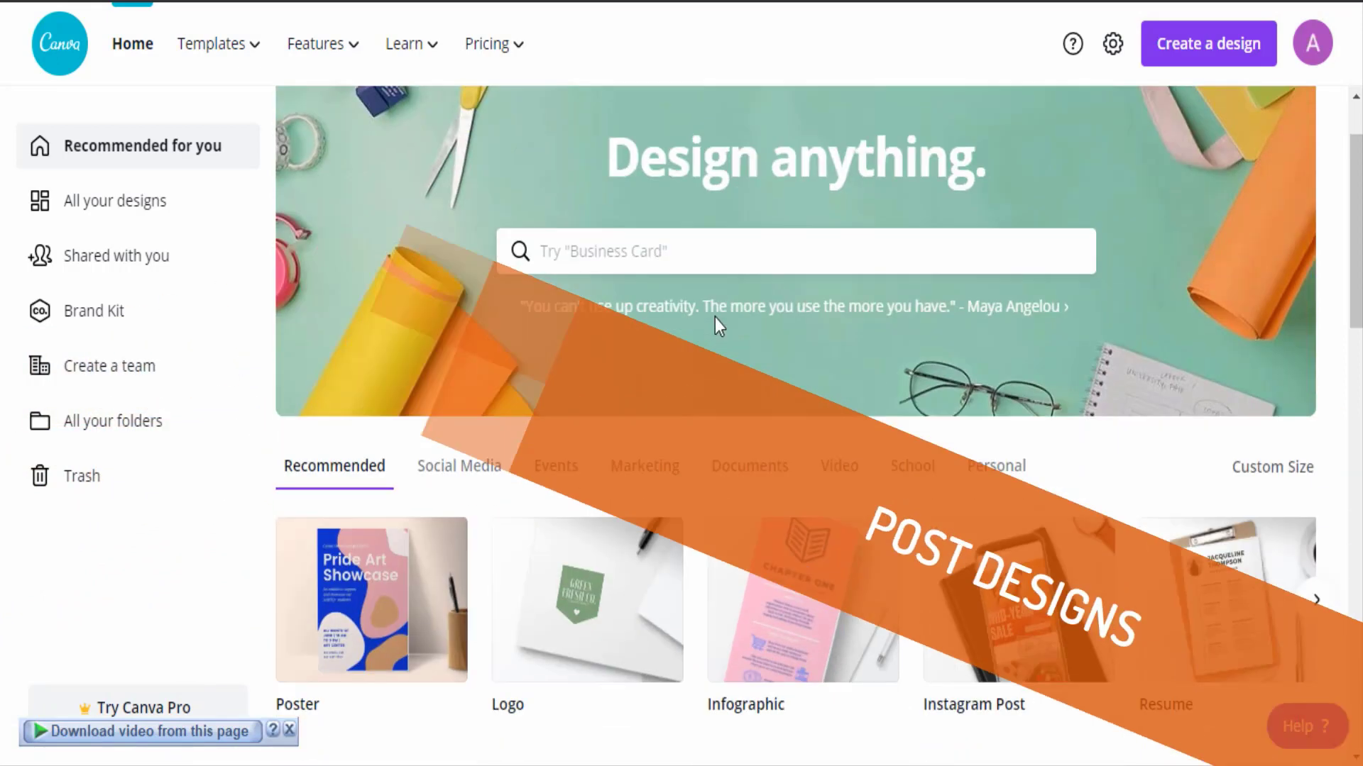
scroll(362, 537, "down", 5)
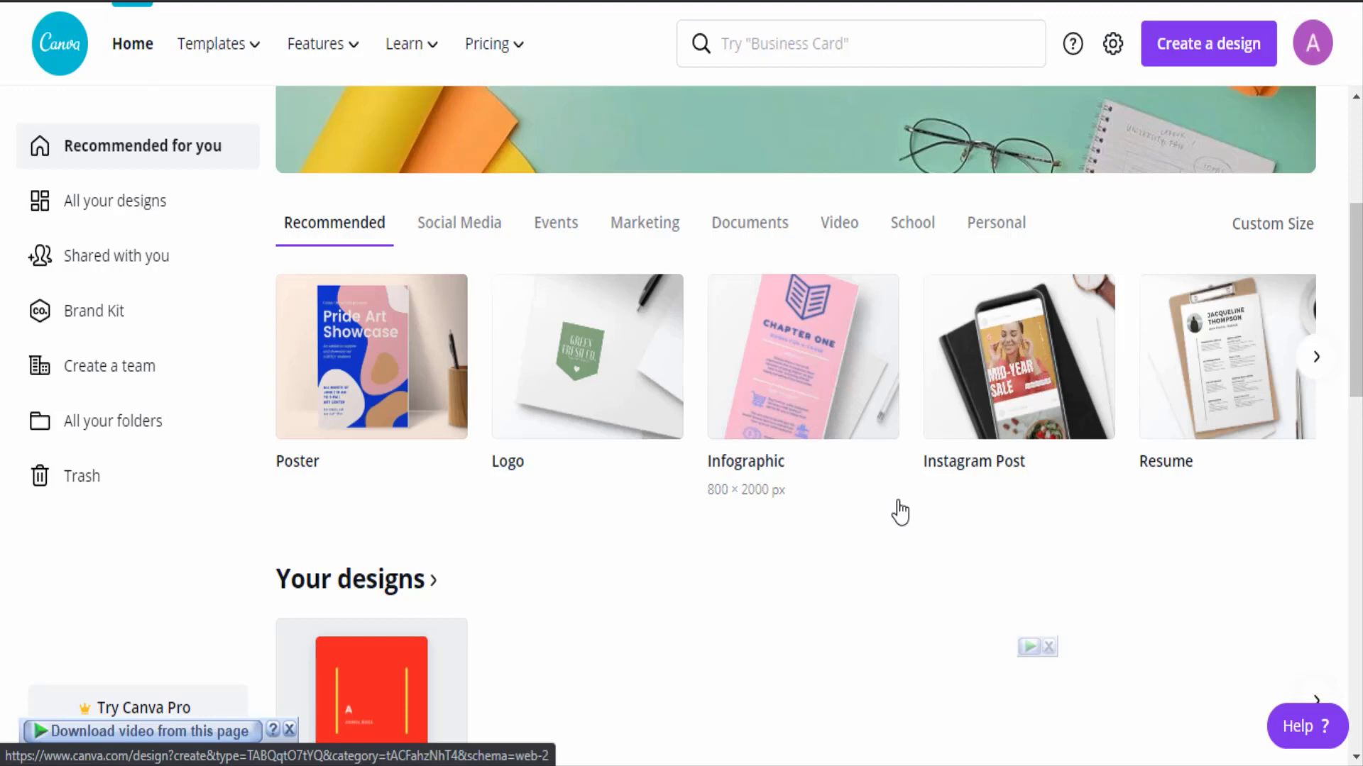
scroll(900, 511, "down", 10)
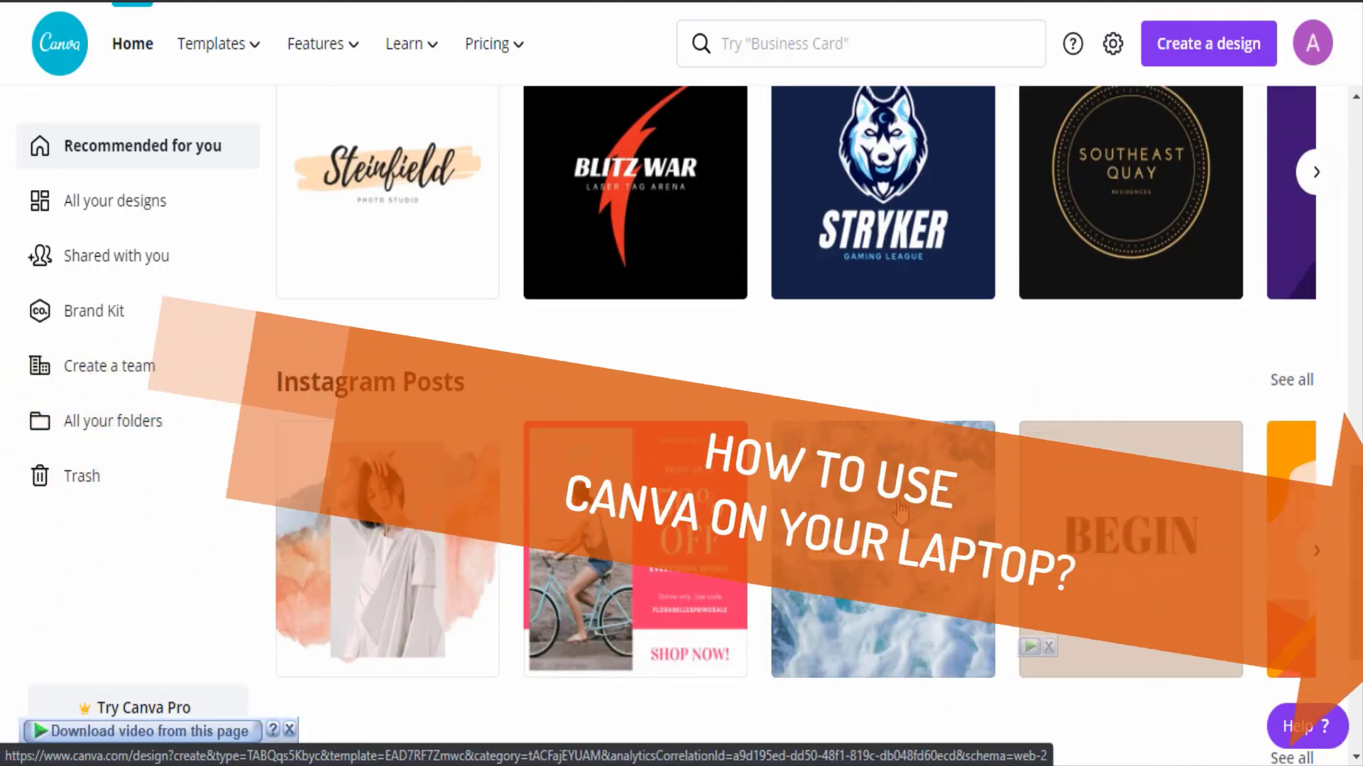
scroll(908, 505, "up", 8)
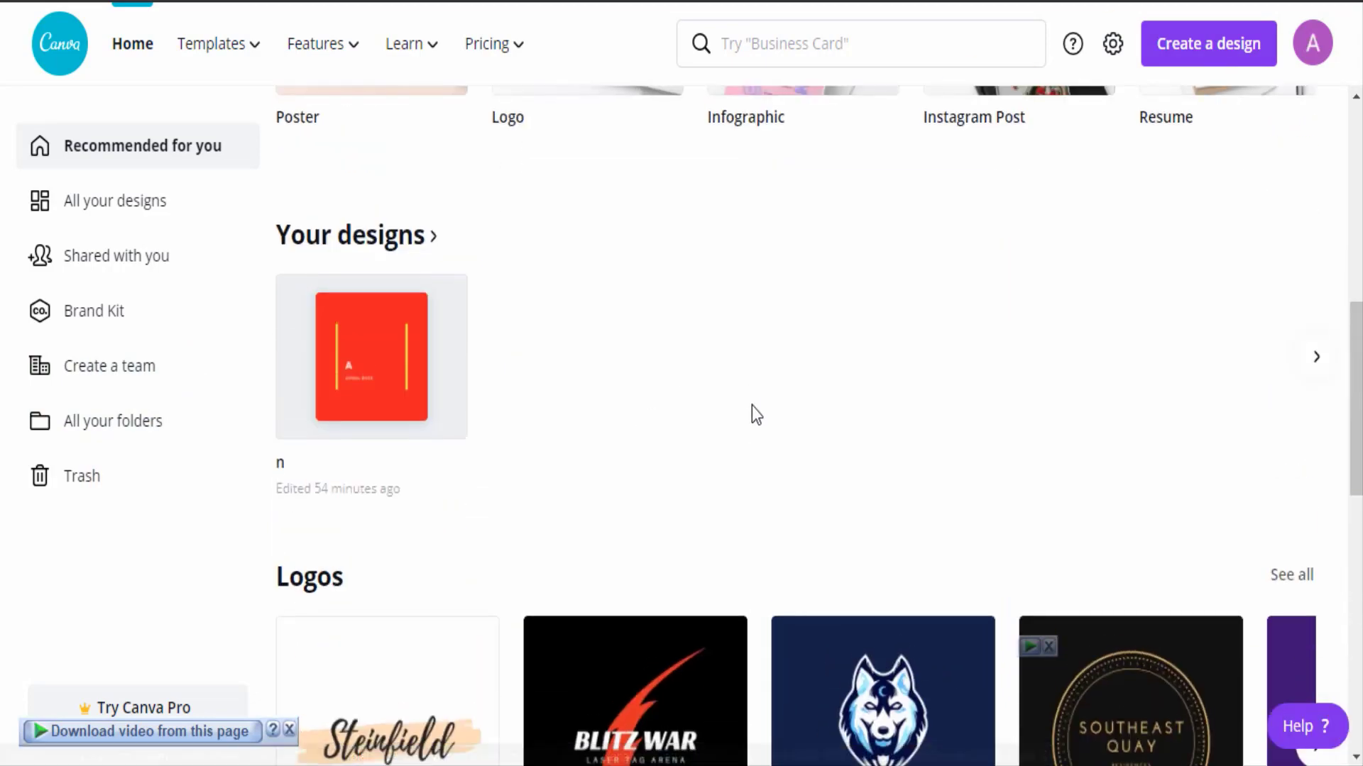
scroll(366, 459, "down", 8)
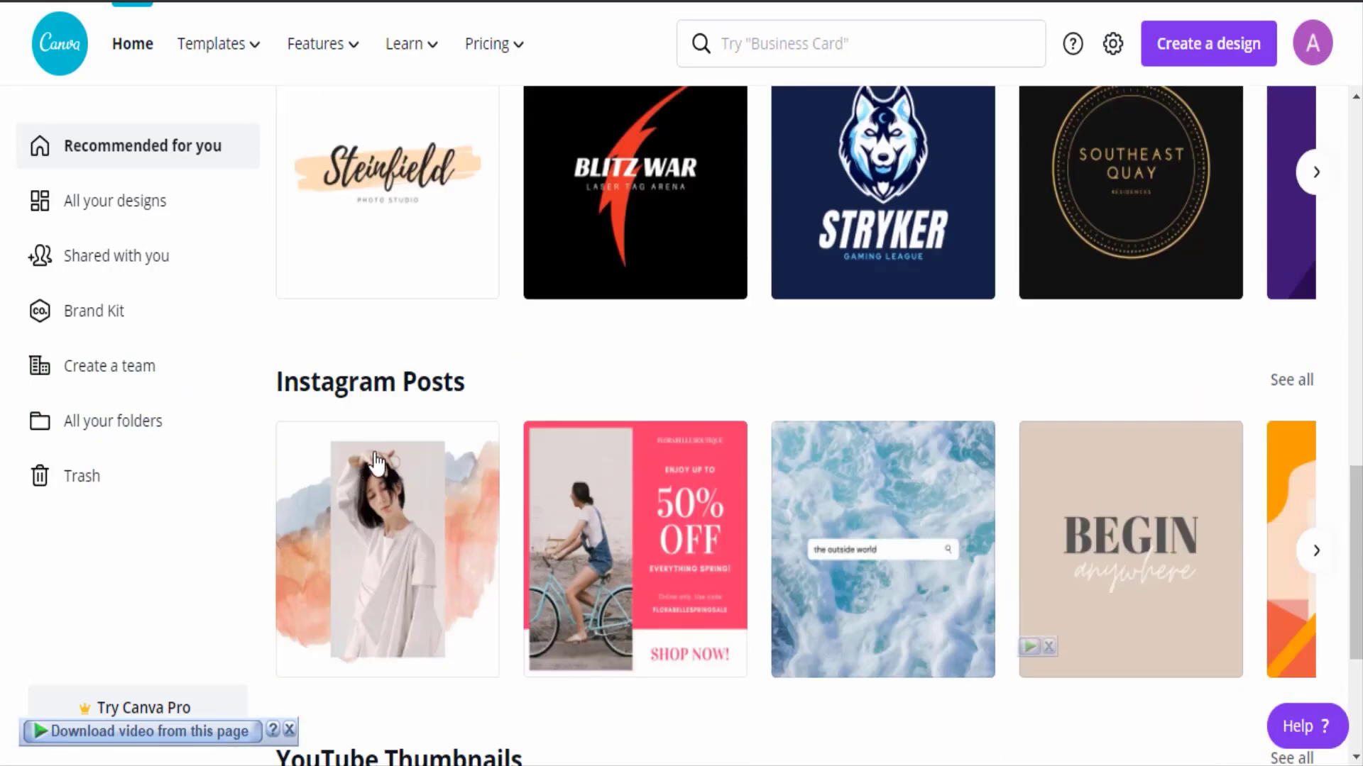
scroll(540, 529, "down", 3)
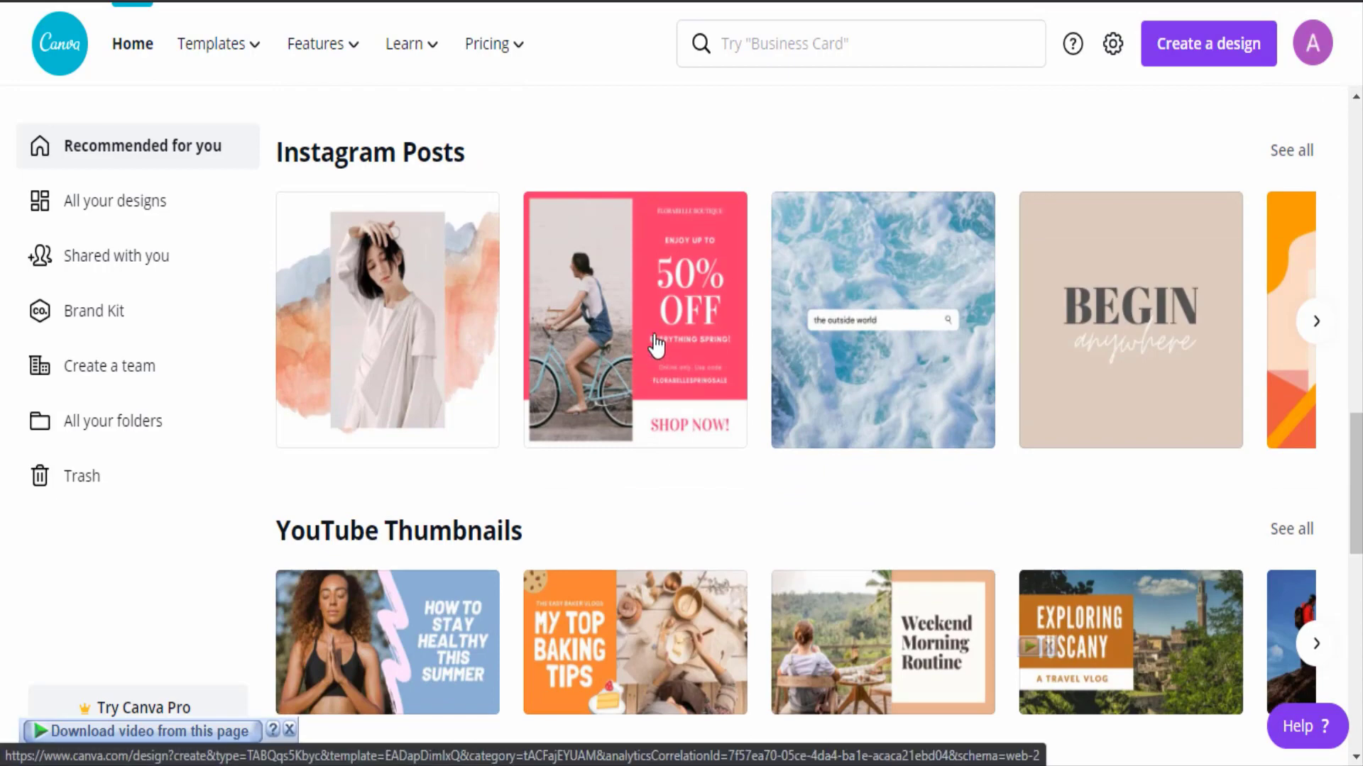
left_click(654, 343)
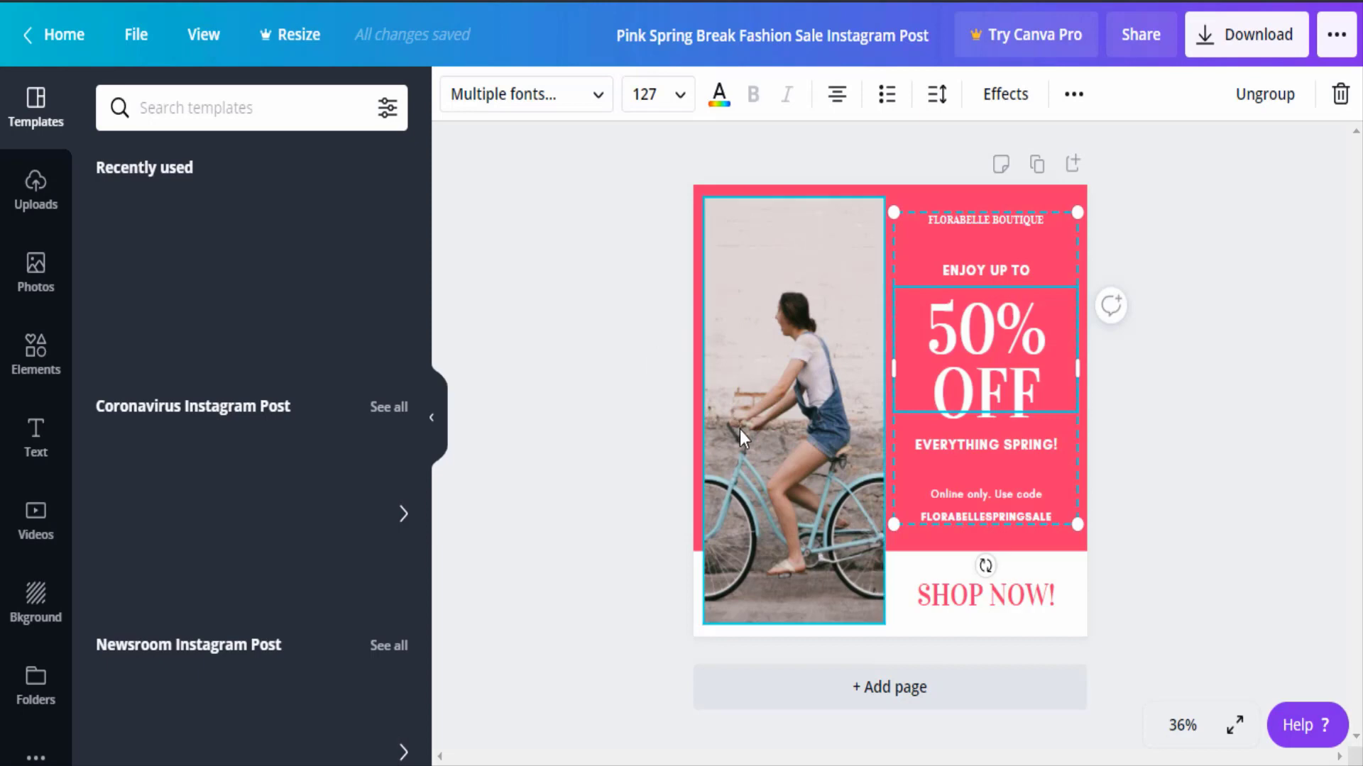
Step: Upload the image of the green GiveAway shirt from the device to the uploads
left_click(757, 309)
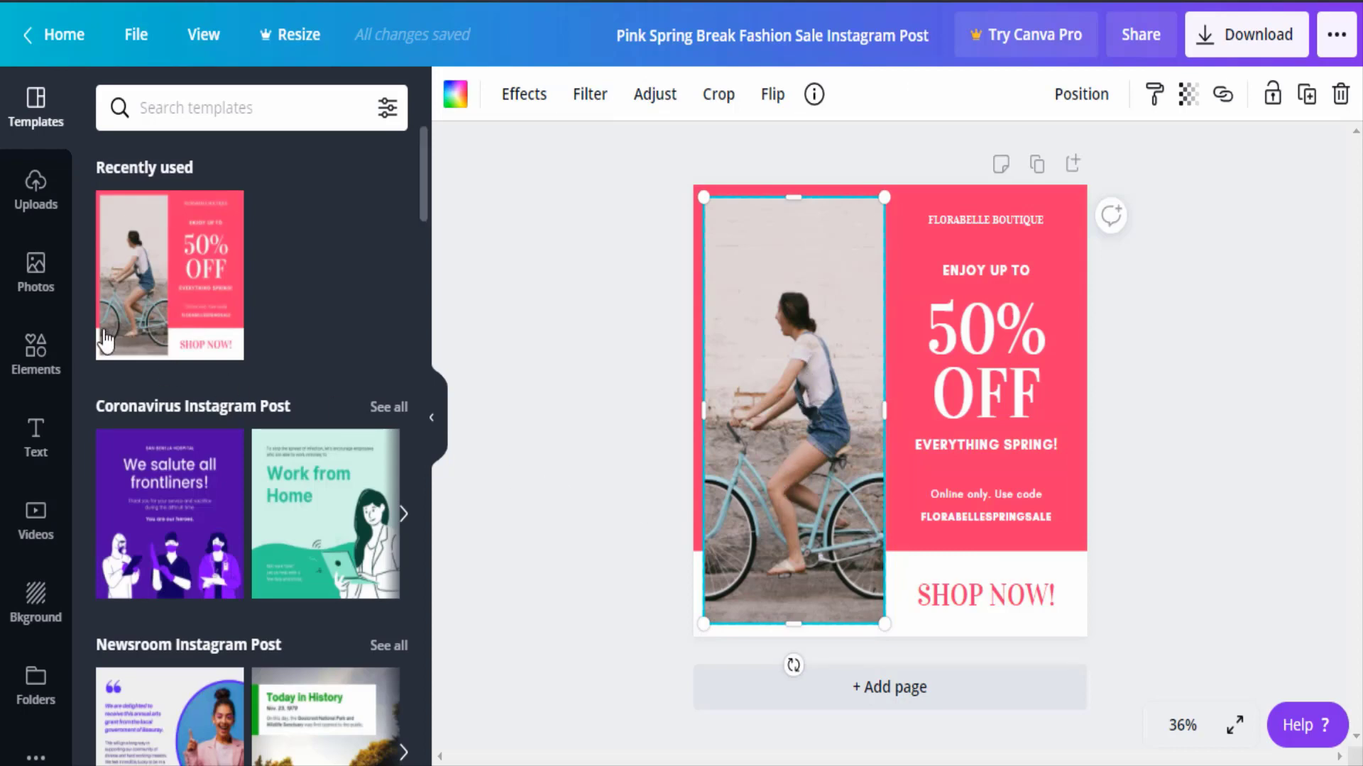
left_click(32, 202)
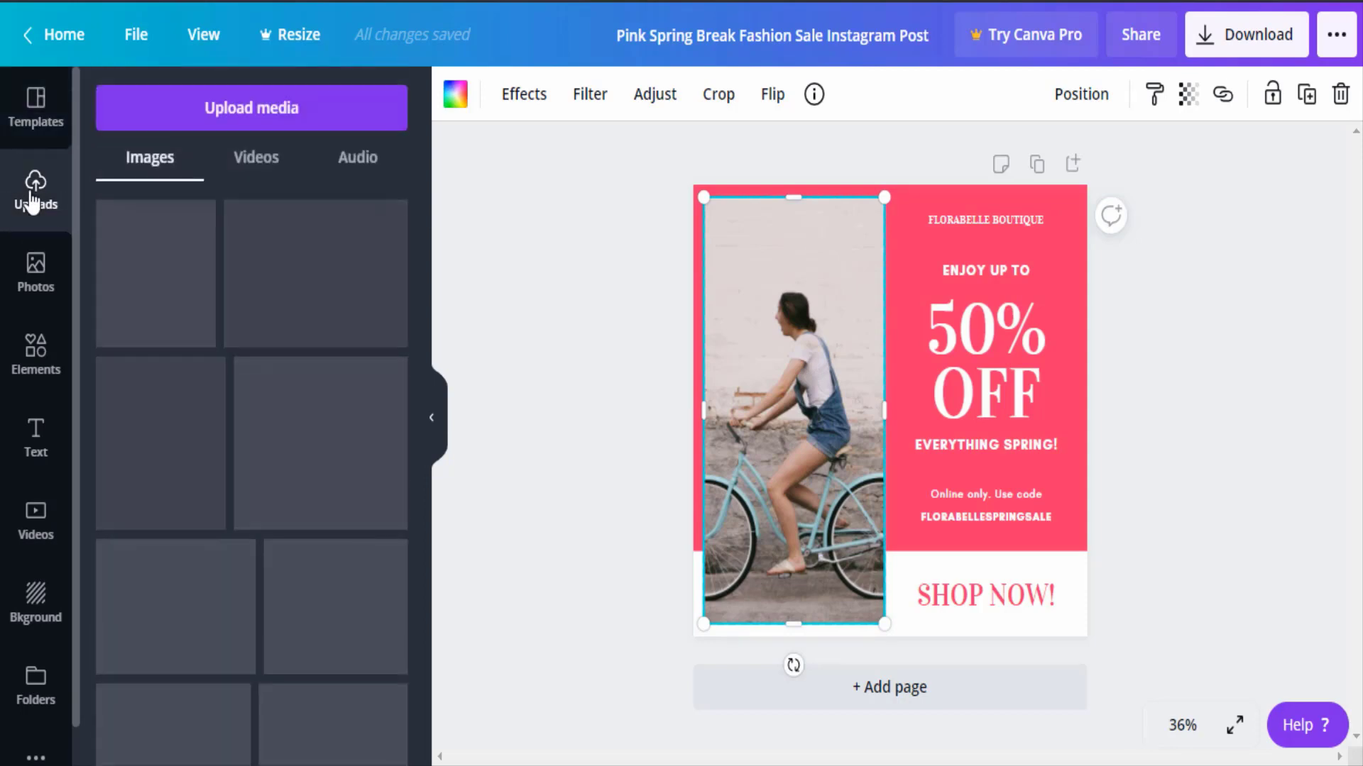
left_click(224, 129)
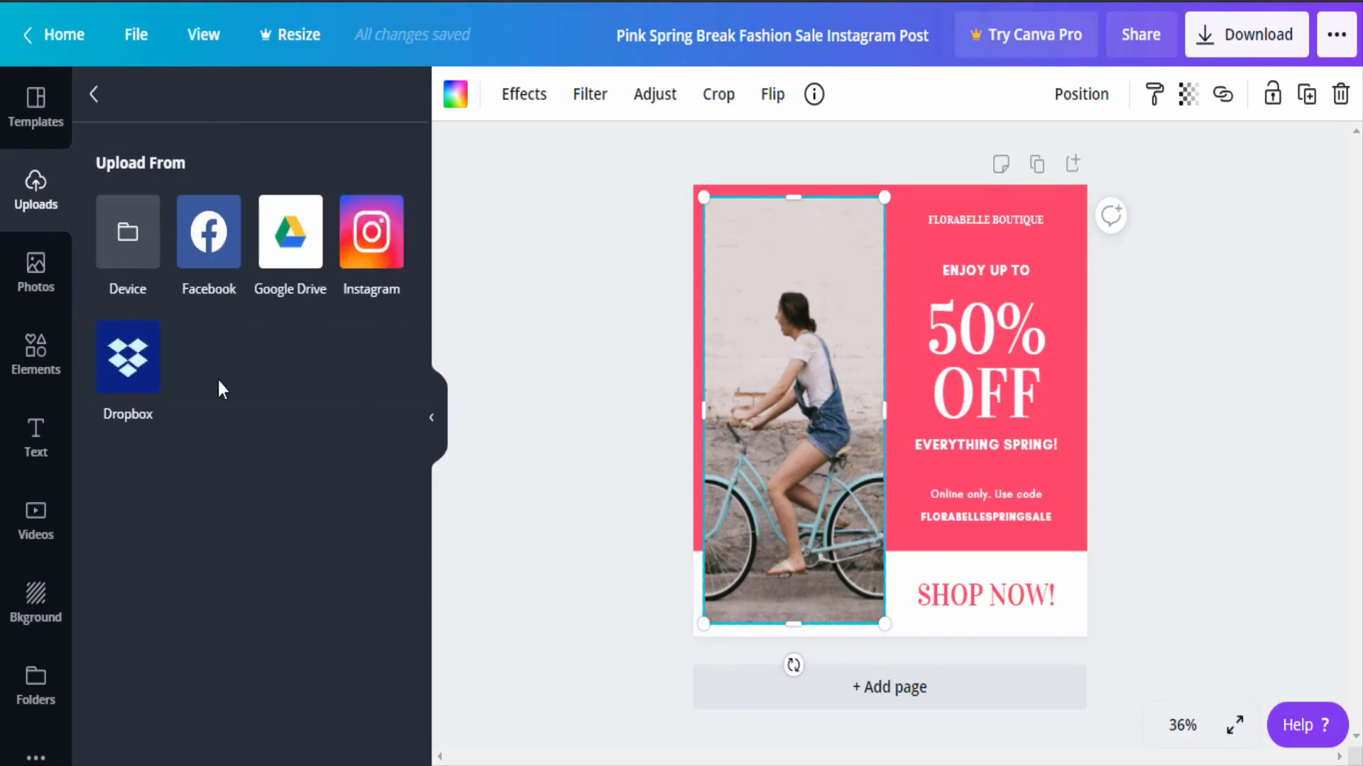
left_click(126, 238)
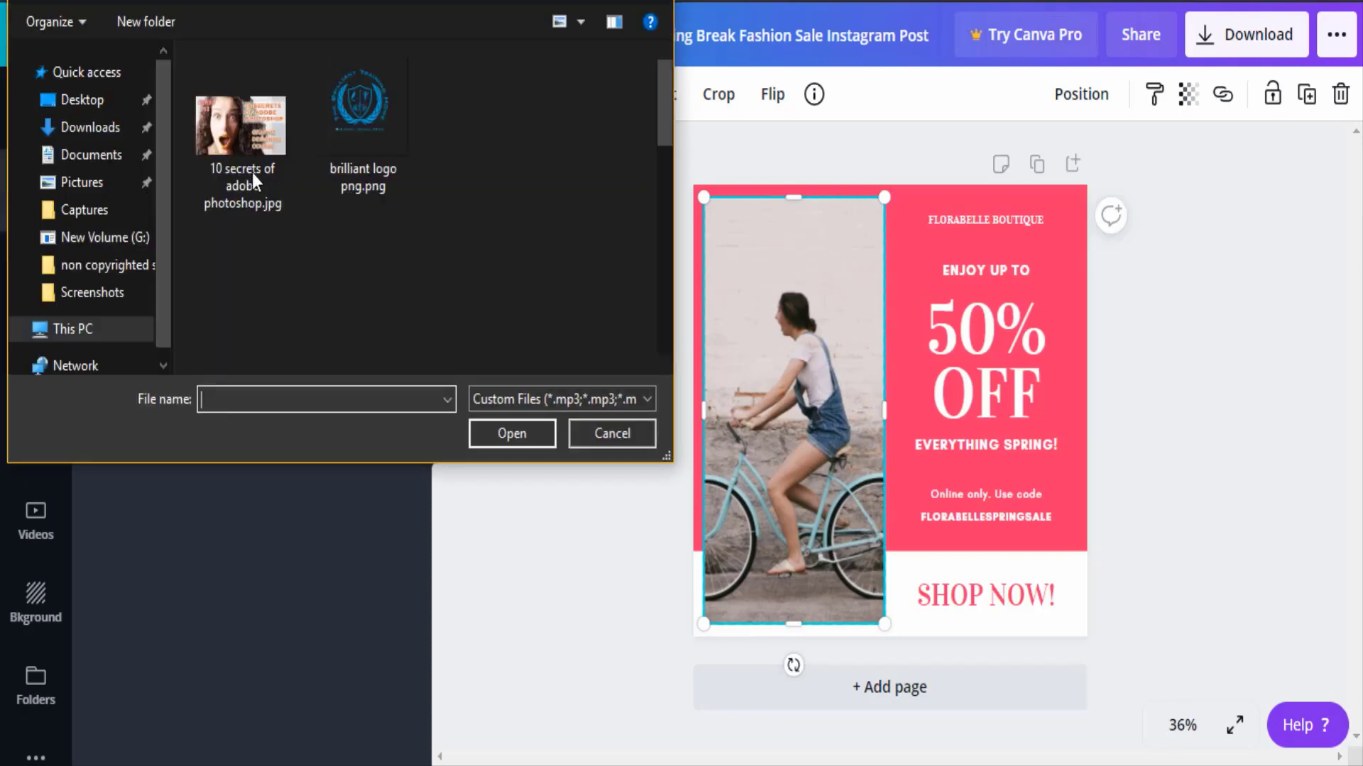
scroll(364, 291, "down", 3)
scroll(364, 292, "down", 4)
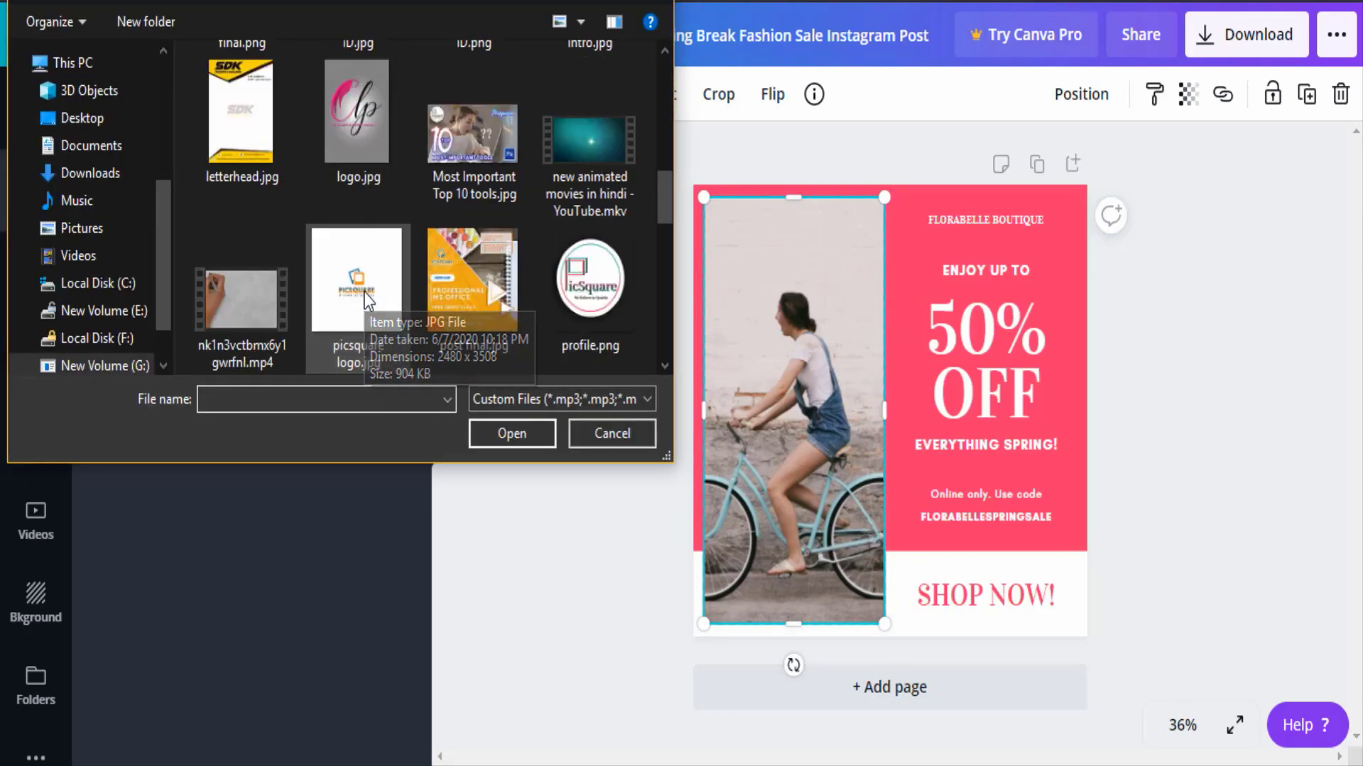
scroll(364, 292, "up", 5)
left_click(596, 107)
left_click(495, 442)
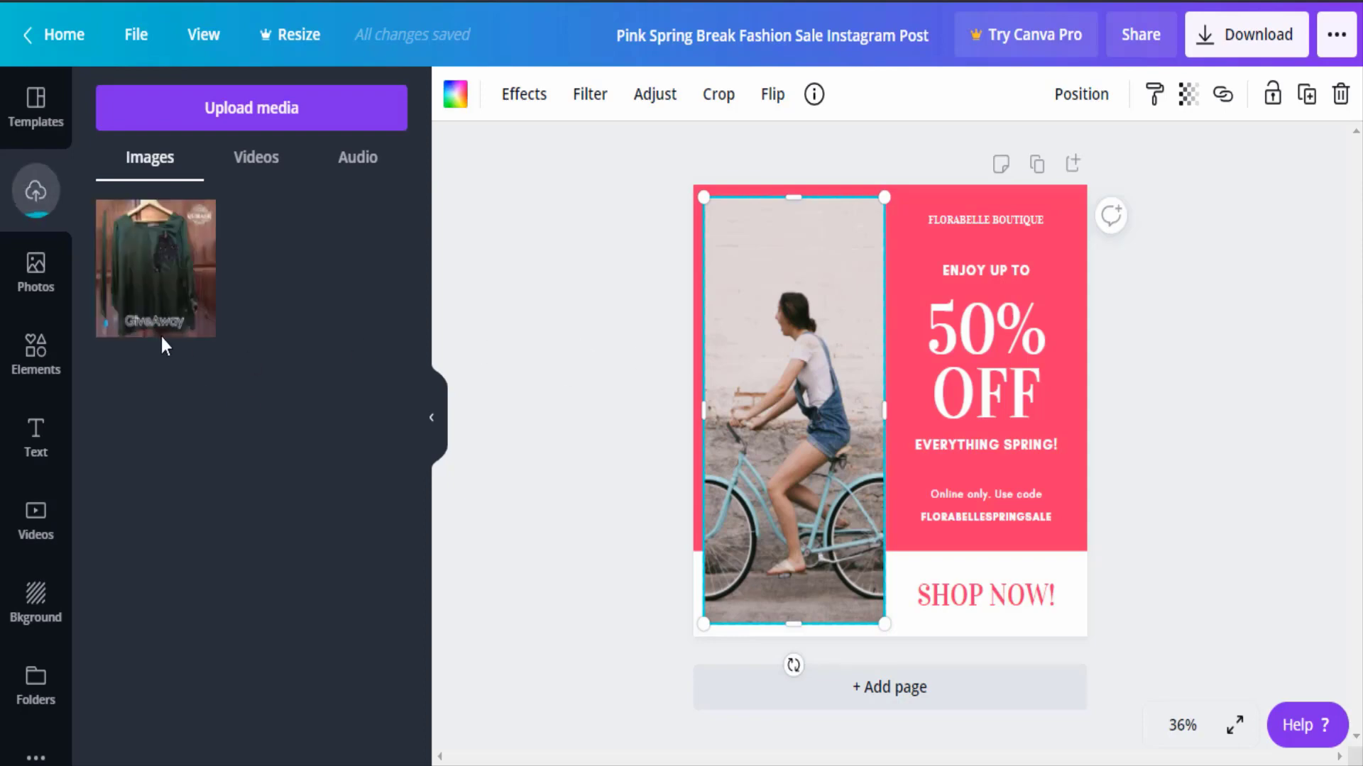
left_click(556, 381)
left_click(798, 386)
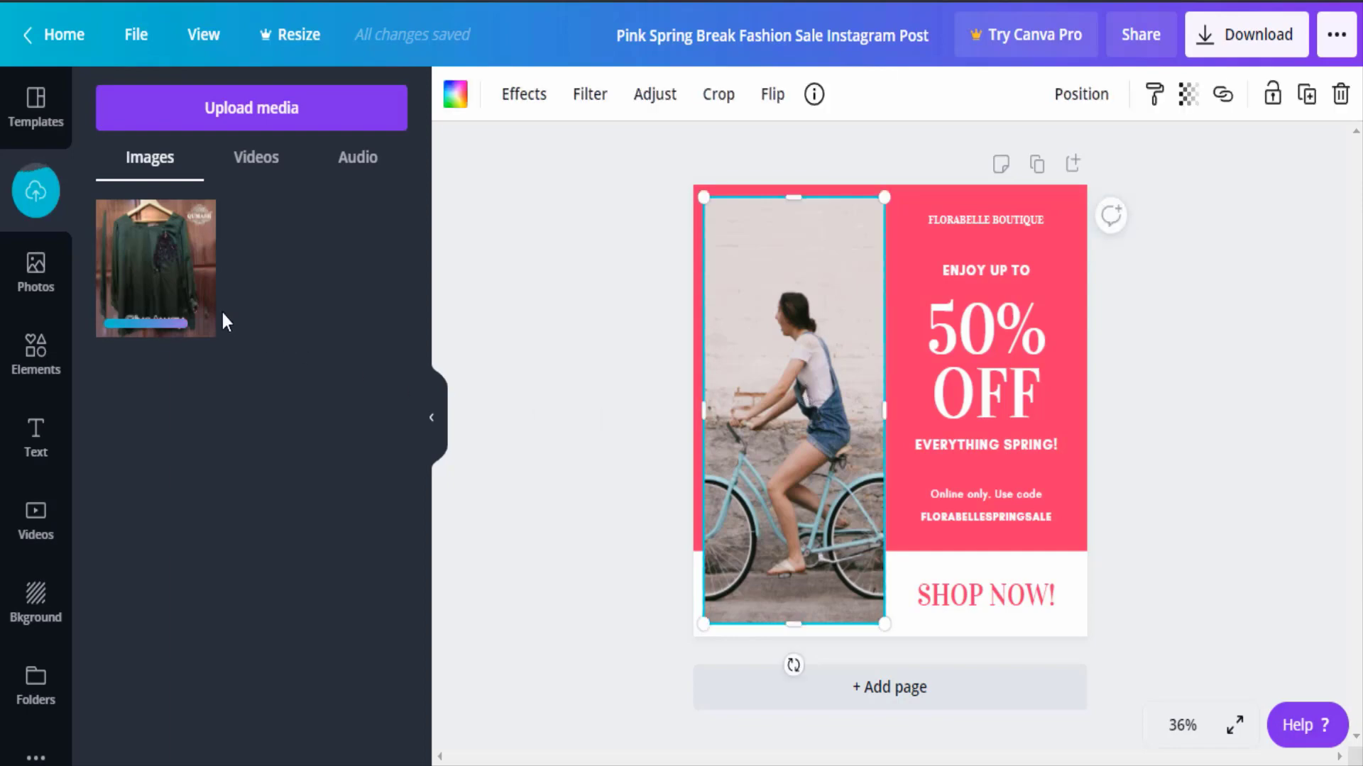
Step: Replace the cyclist photo in the template's frame with the uploaded green shirt image
left_click(182, 295)
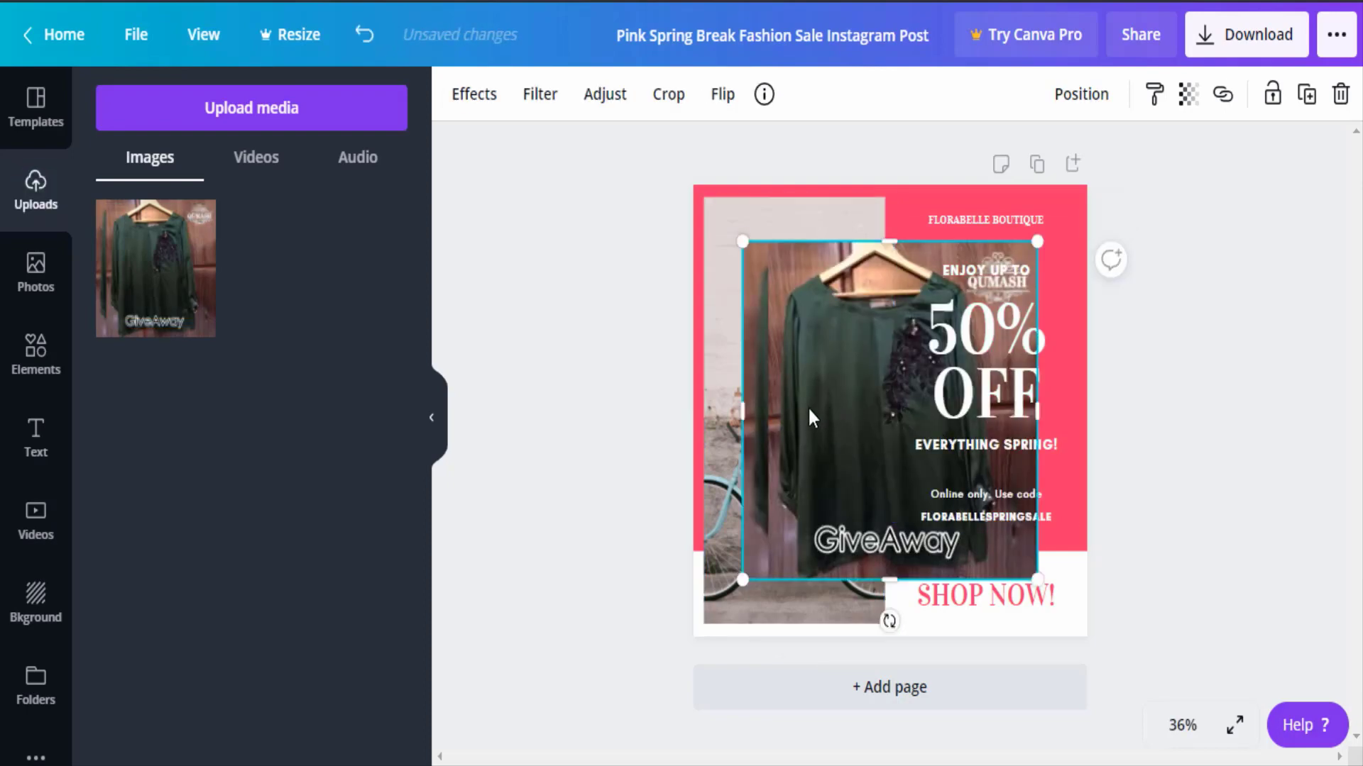
left_click_drag(816, 419, 727, 486)
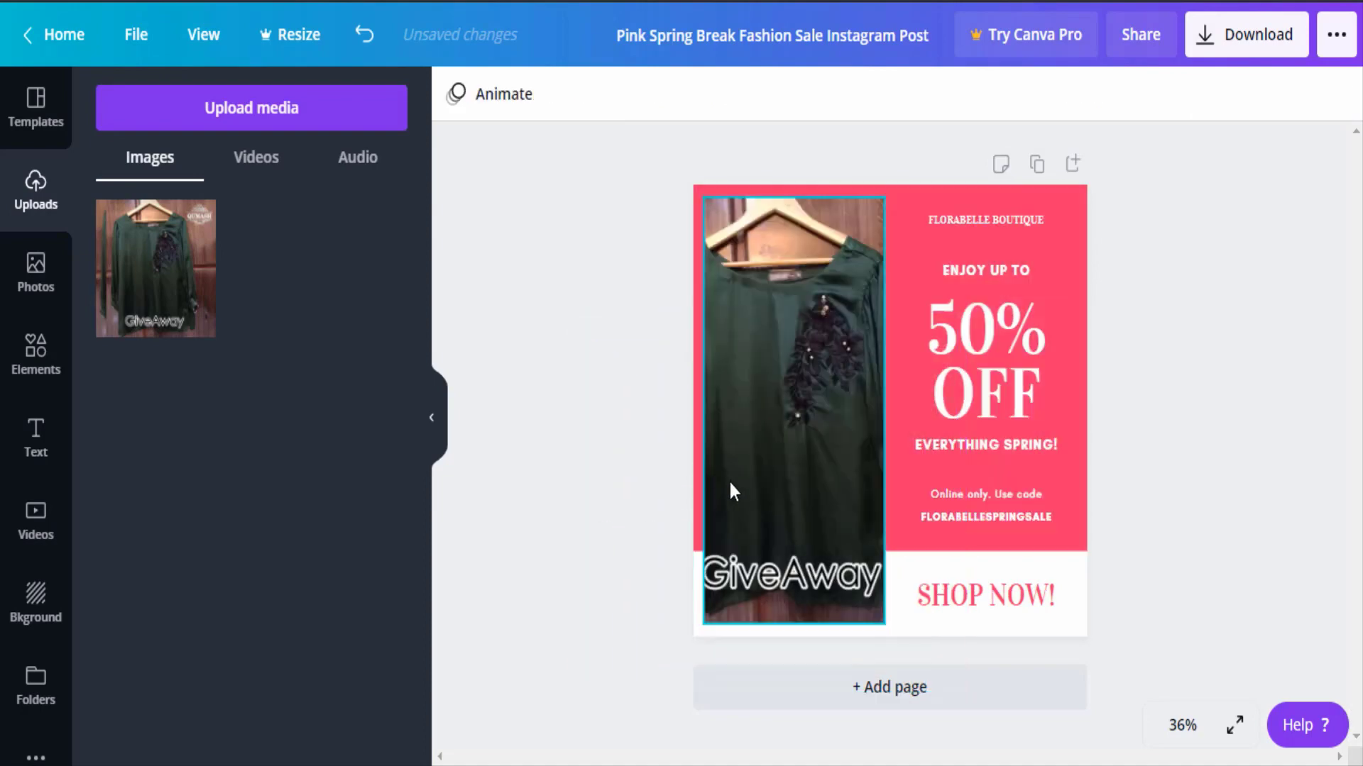
left_click(789, 400)
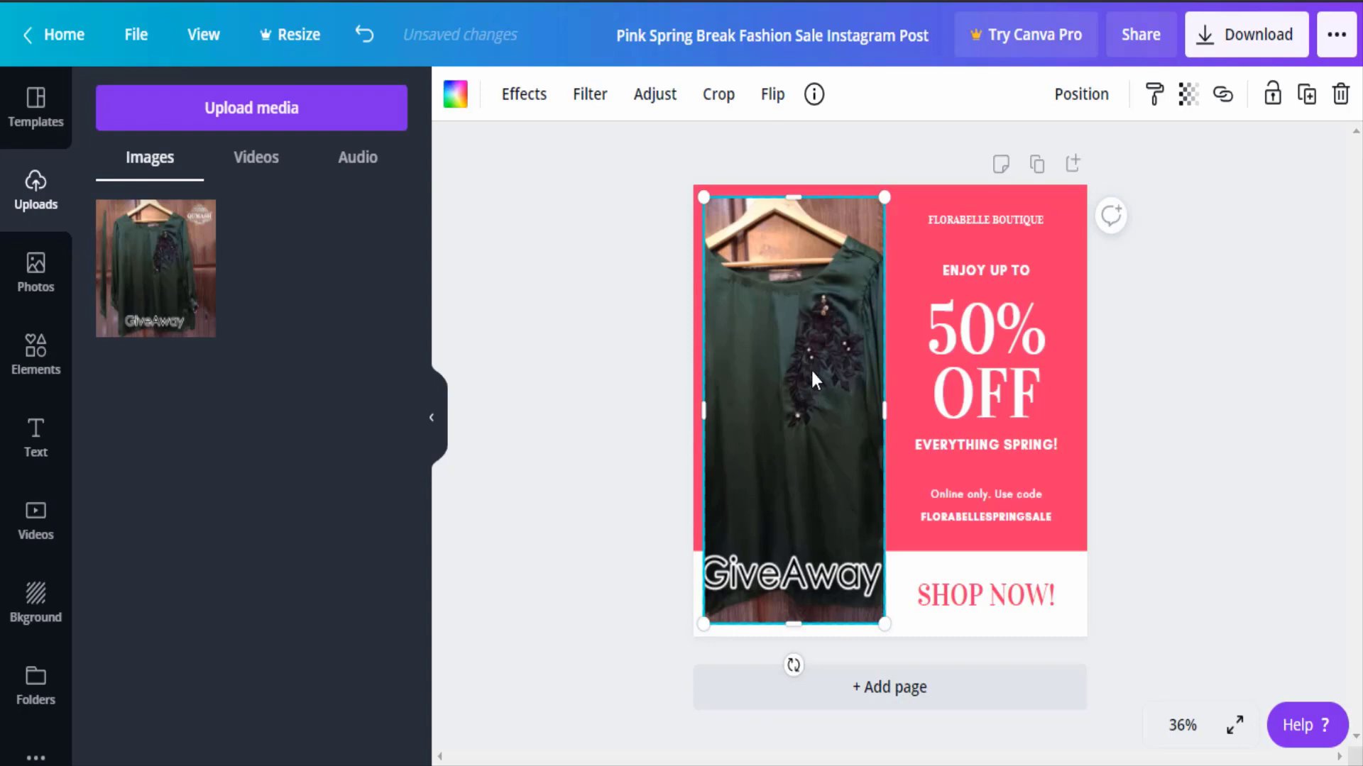
Step: Resize the shirt photo frame to about 532 by 994 and shift it slightly towards the page's left edge
mouse_move(709, 396)
left_mouse_down()
mouse_move(688, 402)
mouse_move(716, 414)
left_mouse_up()
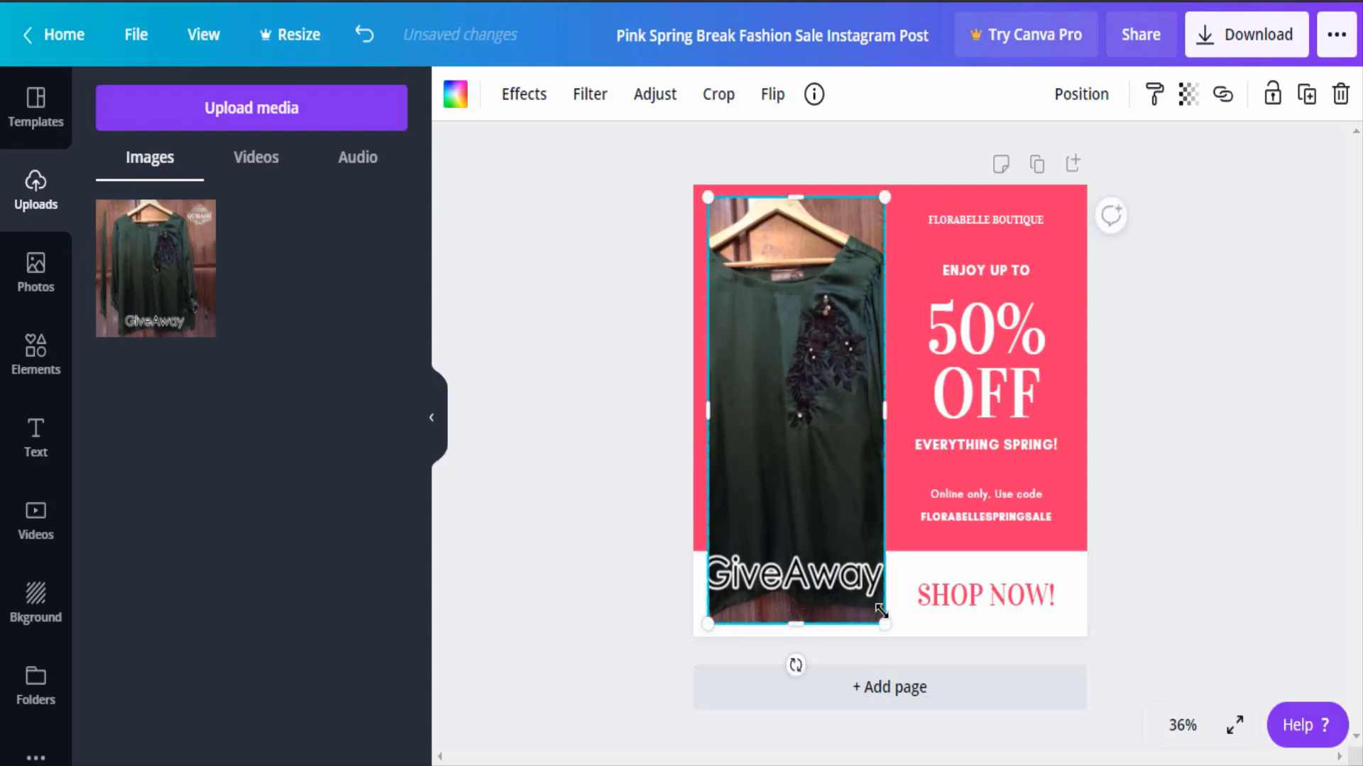
mouse_move(882, 614)
left_mouse_down()
mouse_move(862, 552)
mouse_move(903, 614)
left_mouse_up()
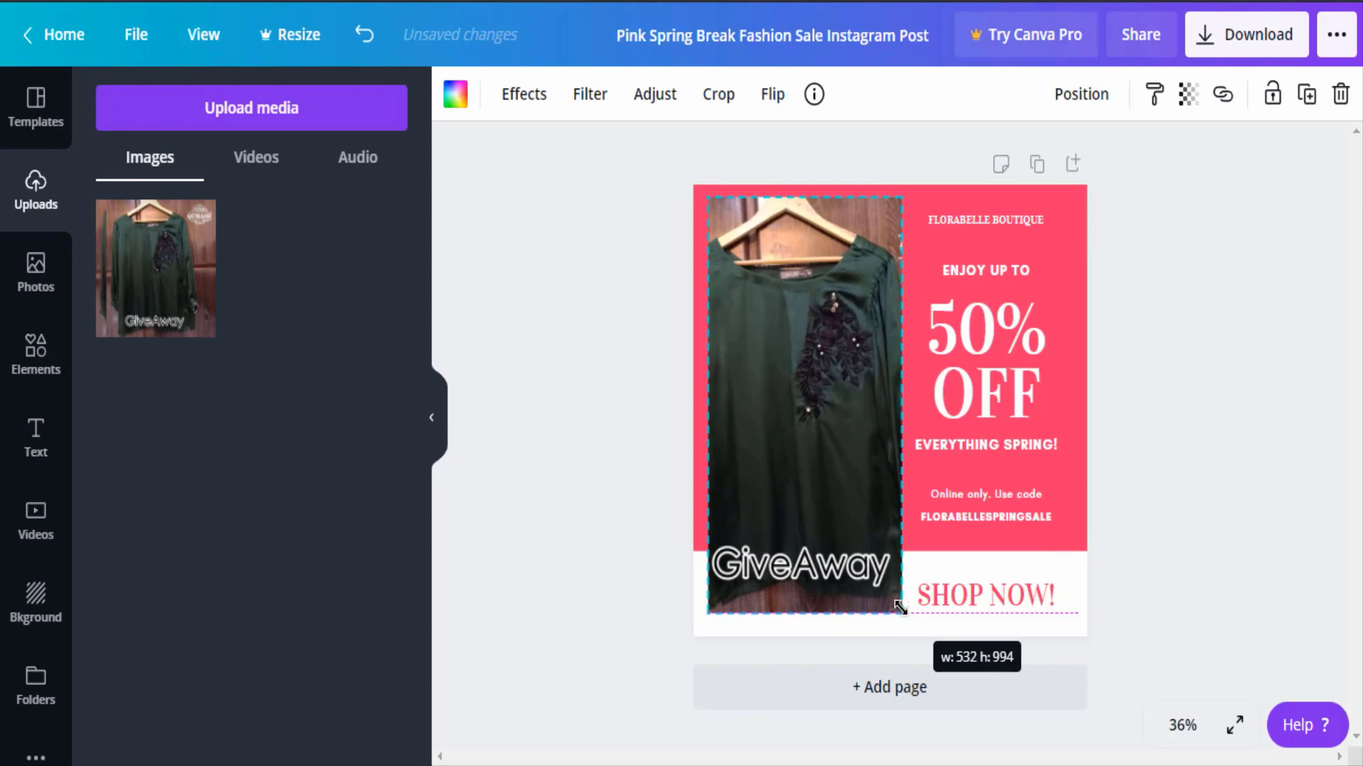
left_click_drag(820, 484, 821, 451)
Step: Adjust the shirt photo's crop and widen its frame so that both sleeves are included
double_click(809, 474)
left_click_drag(927, 570, 924, 567)
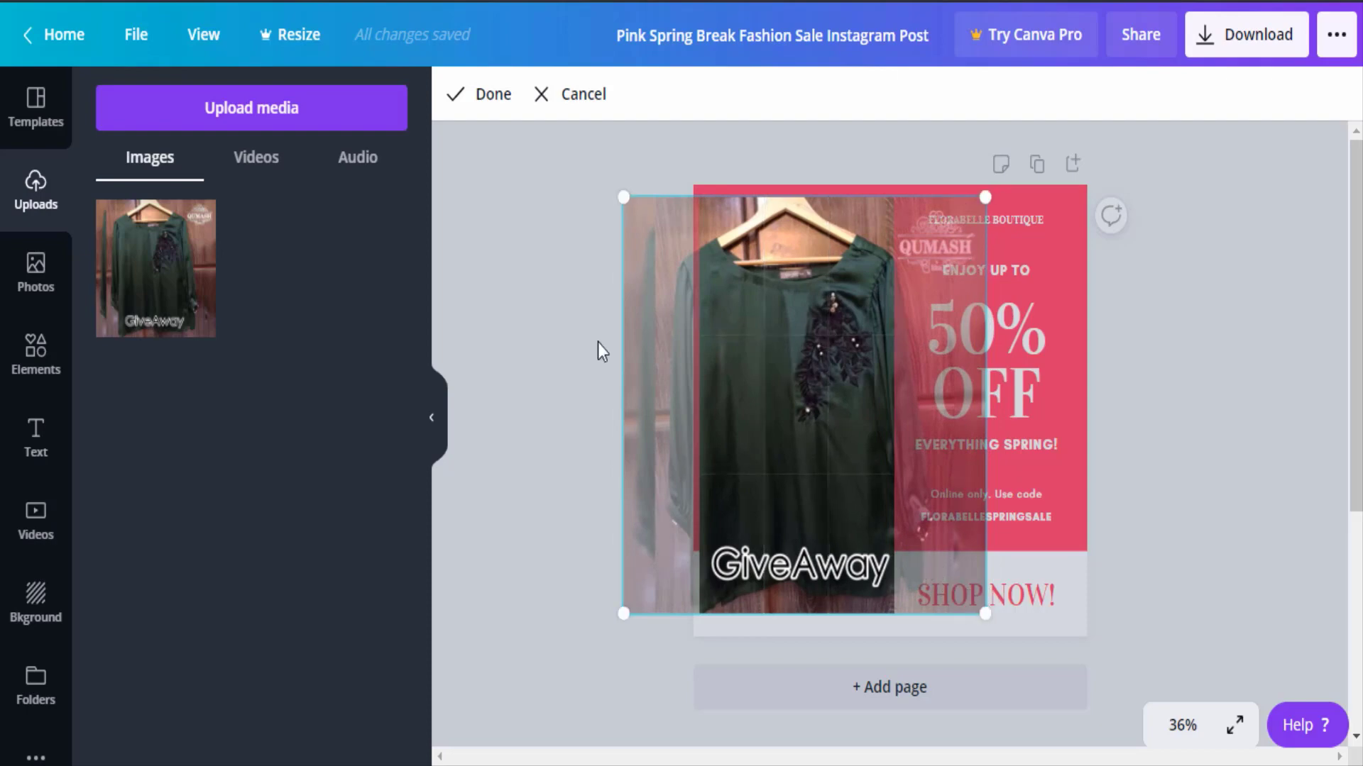
left_click(563, 327)
left_click(774, 369)
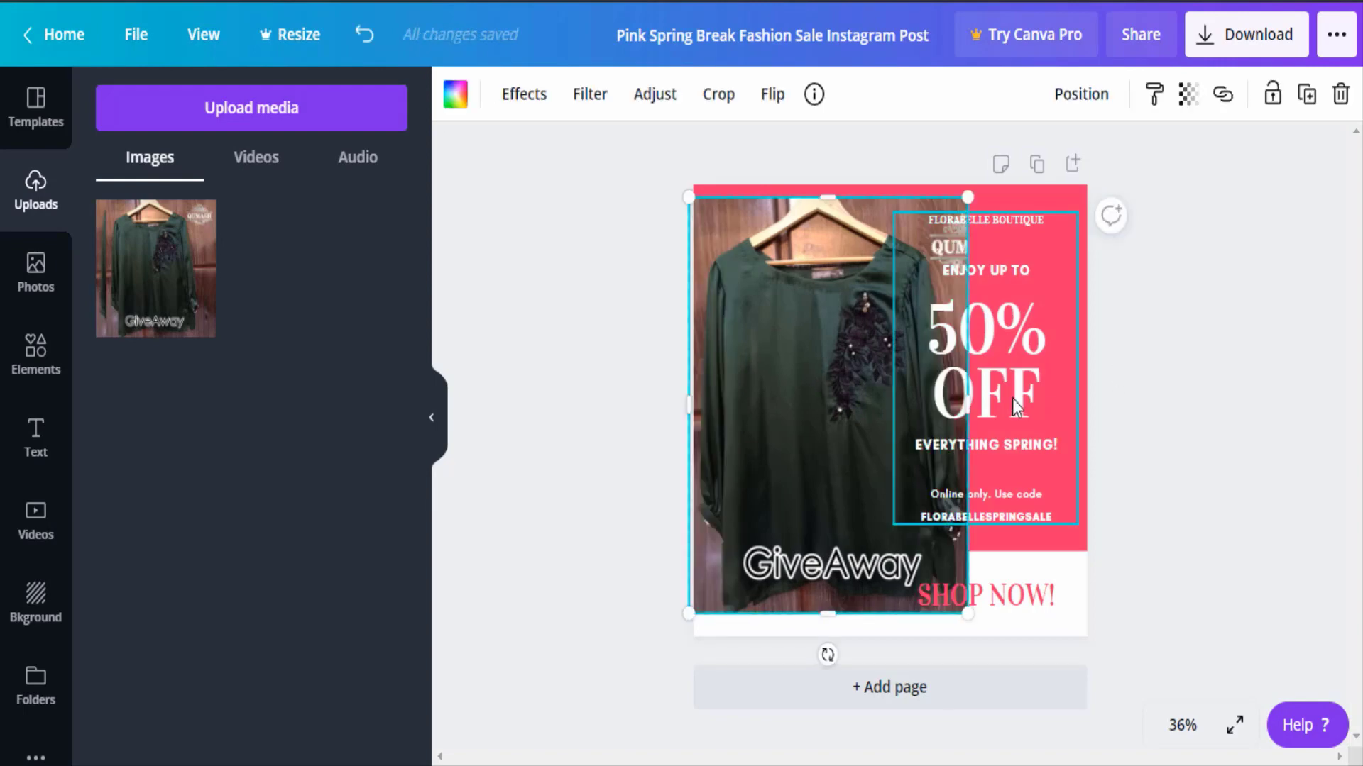
Step: Move the grouped sale text slightly up and to the left over the shirt photo
left_click(1012, 398)
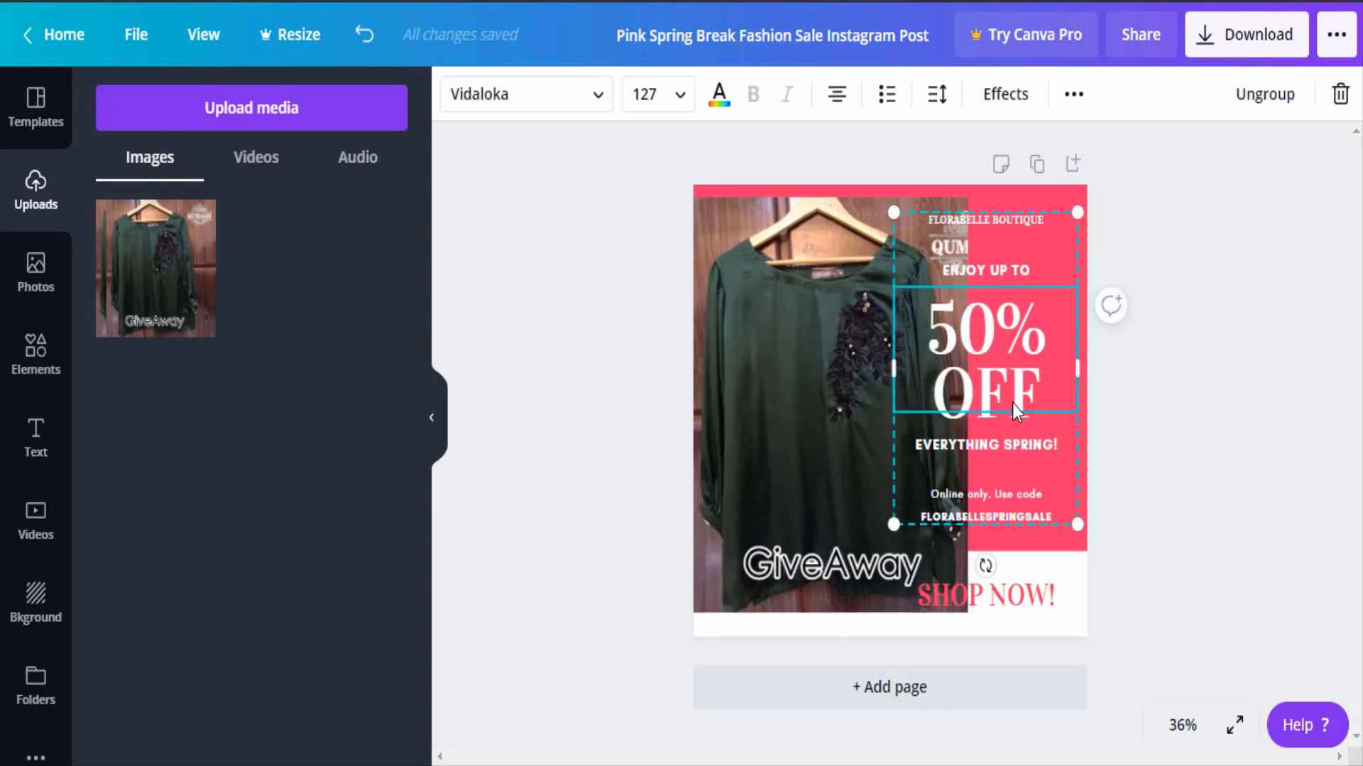
left_click_drag(1021, 404, 1003, 403)
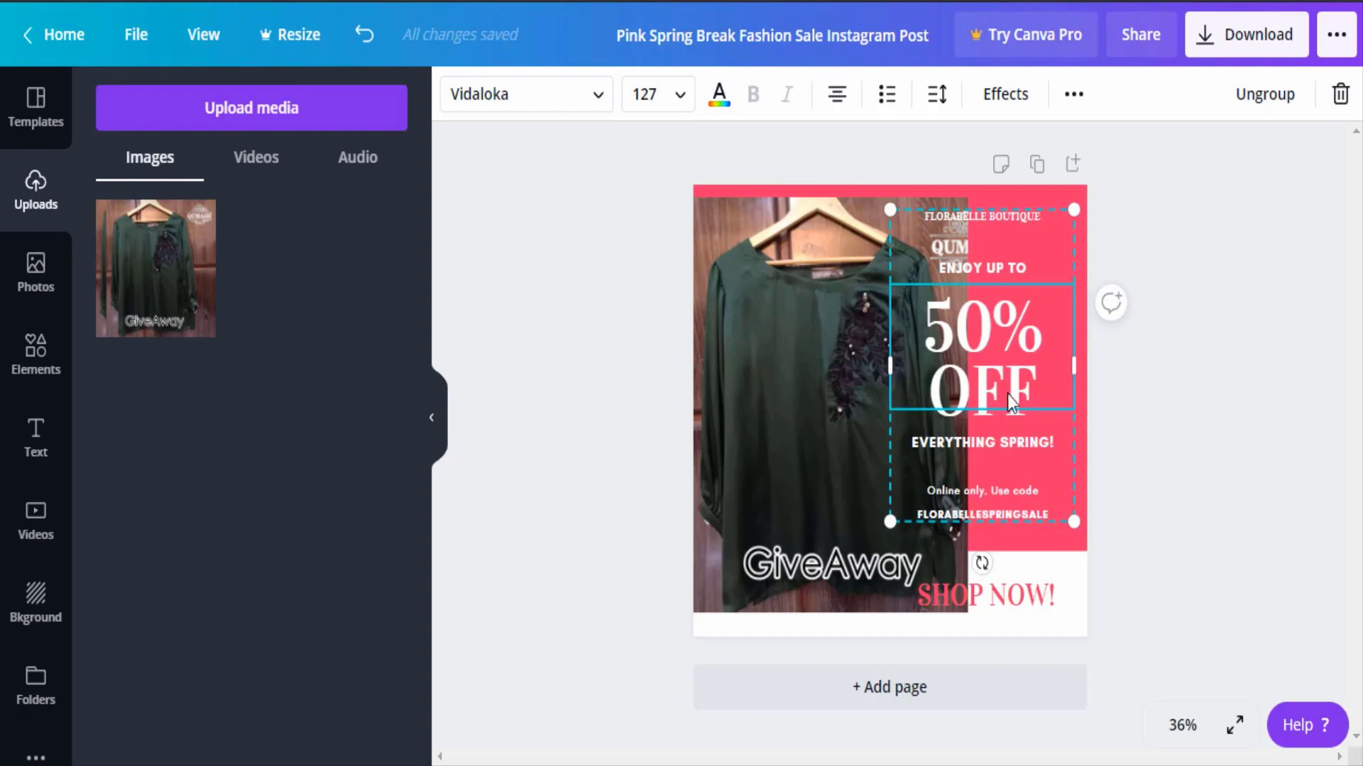
Step: Open the 50% OFF heading and the ENJOY UP TO line for text editing
triple_click(946, 337)
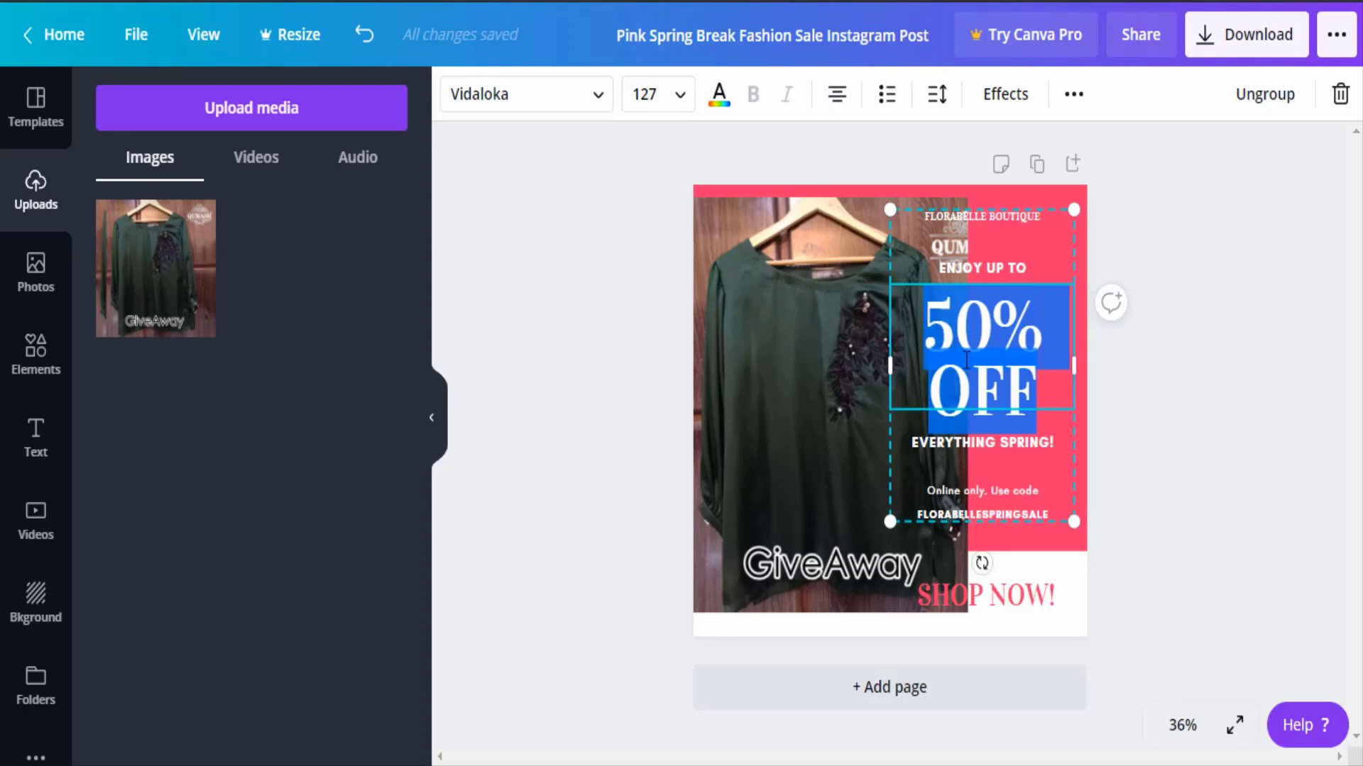
left_click(1023, 401)
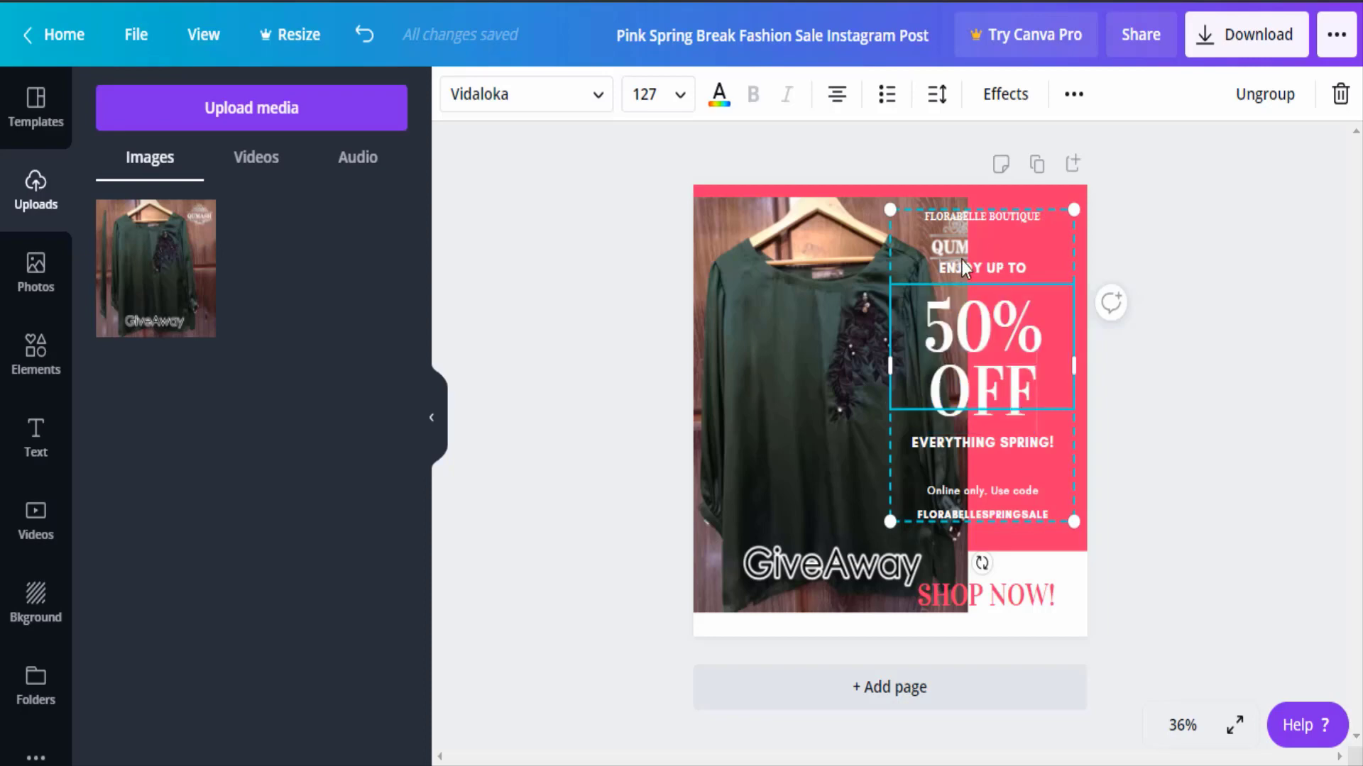
left_click(966, 268)
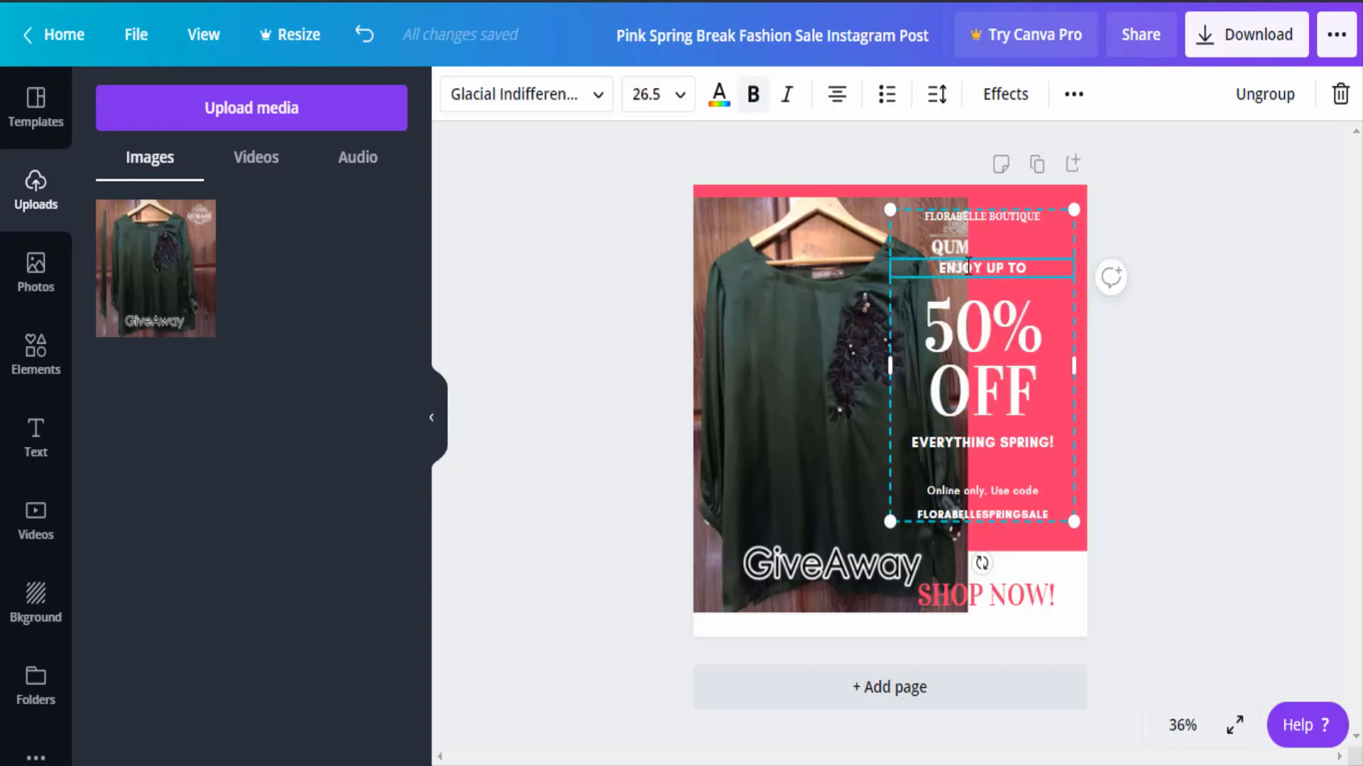
double_click(967, 267)
left_click(939, 270)
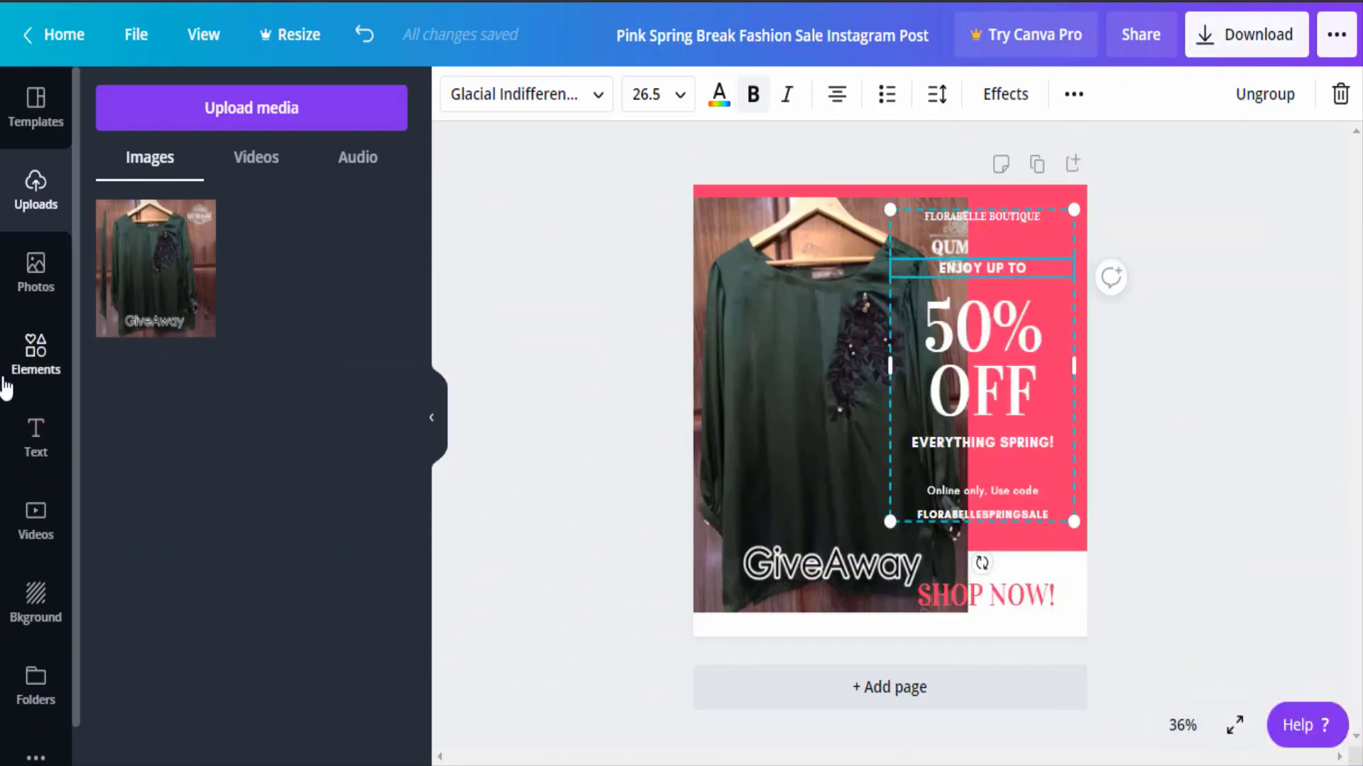
Step: Open the photo library and the elements library to view the available content
left_click(40, 285)
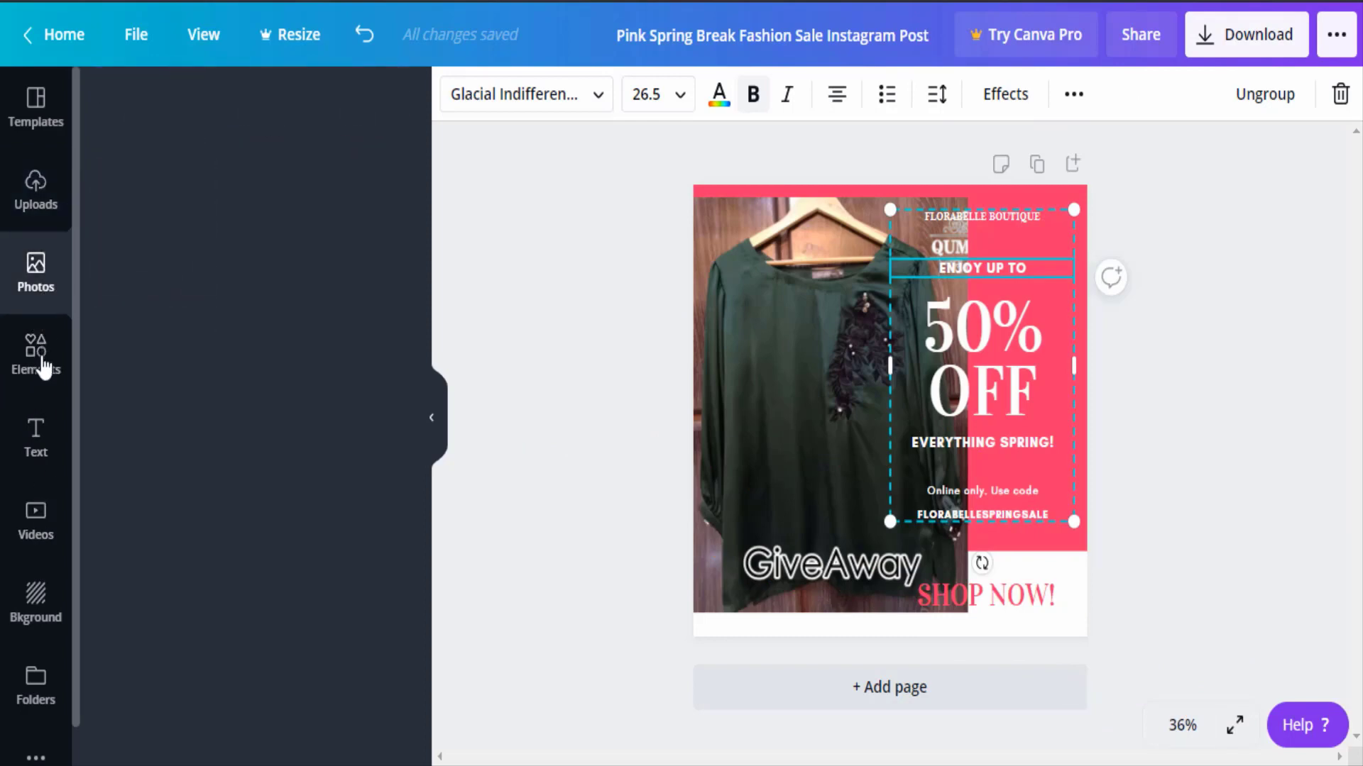
left_click(42, 367)
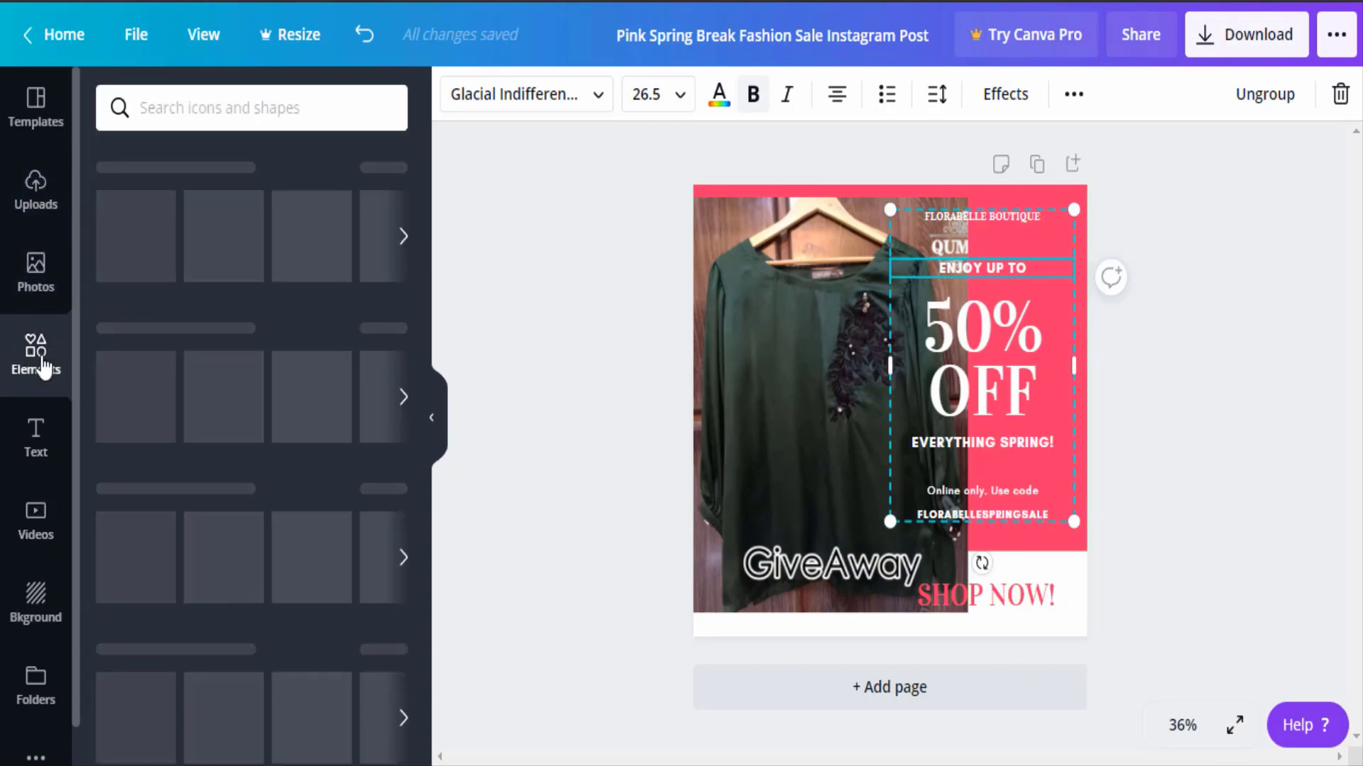